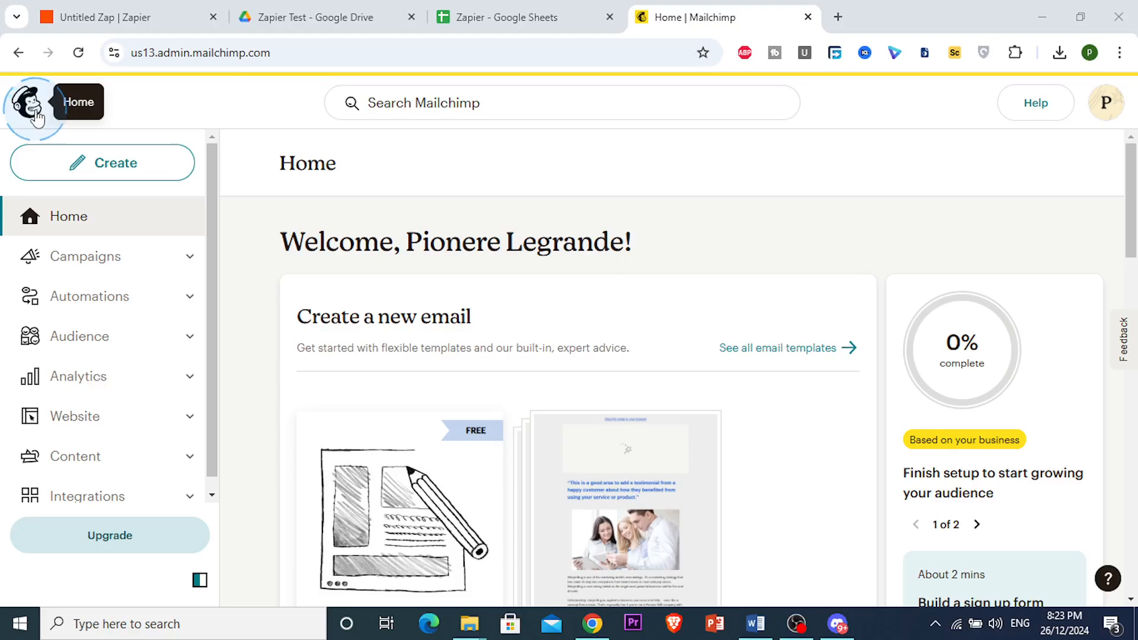
Open the All campaigns list and start creating a new campaign
{"action": "left_click", "coordinate": [190, 261]}
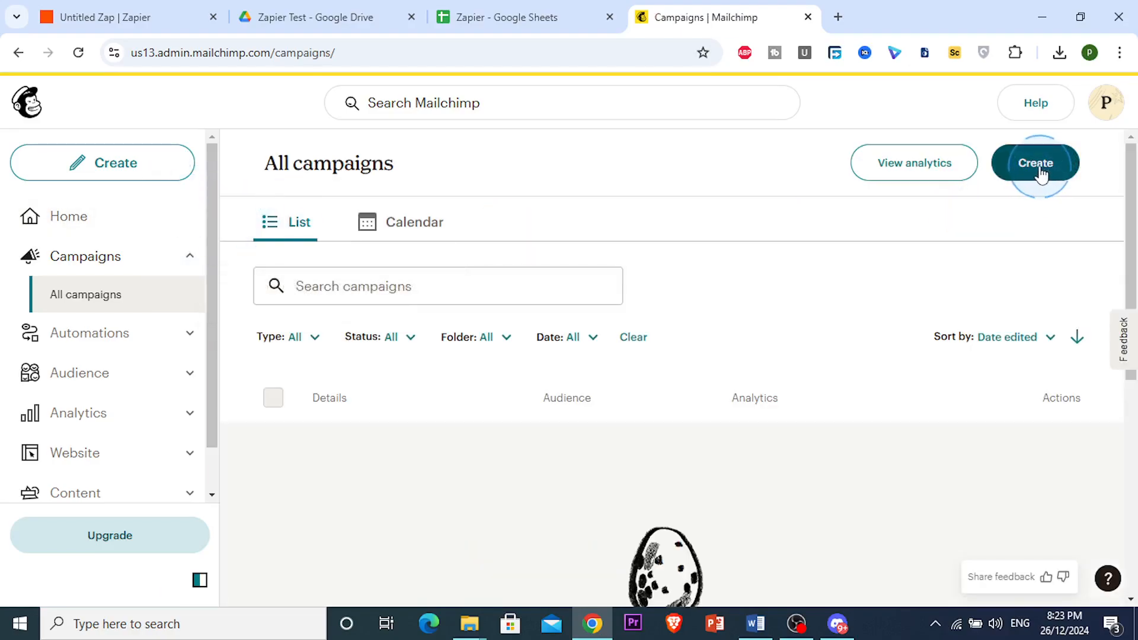
{"action": "left_click", "coordinate": [1037, 164]}
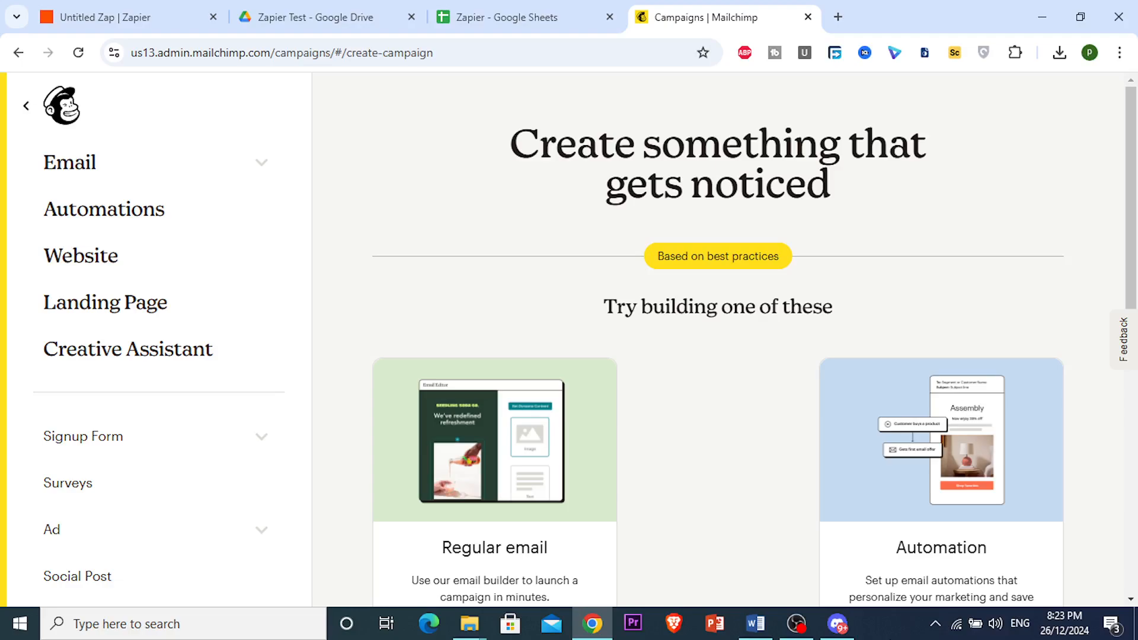
Review the Regular email, Automation and Landing page campaign types, and start designing a regular email
{"action": "scroll", "coordinate": [717, 338], "scroll_direction": "down", "scroll_amount": 3}
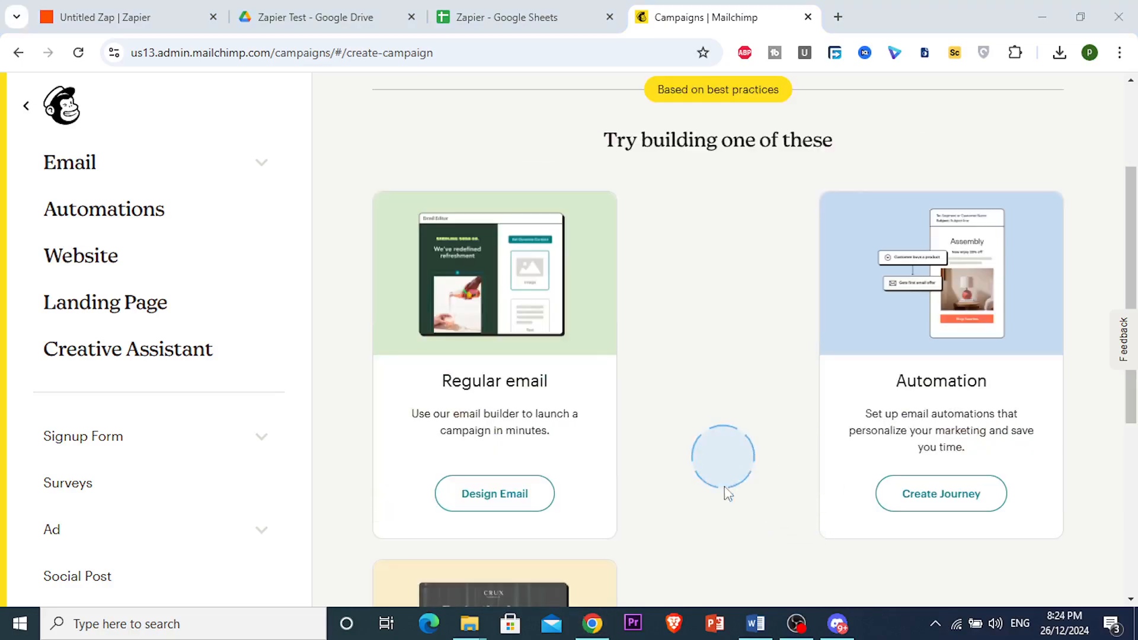
{"action": "scroll", "coordinate": [635, 344], "scroll_direction": "up", "scroll_amount": 1}
{"action": "scroll", "coordinate": [638, 323], "scroll_direction": "down", "scroll_amount": 3}
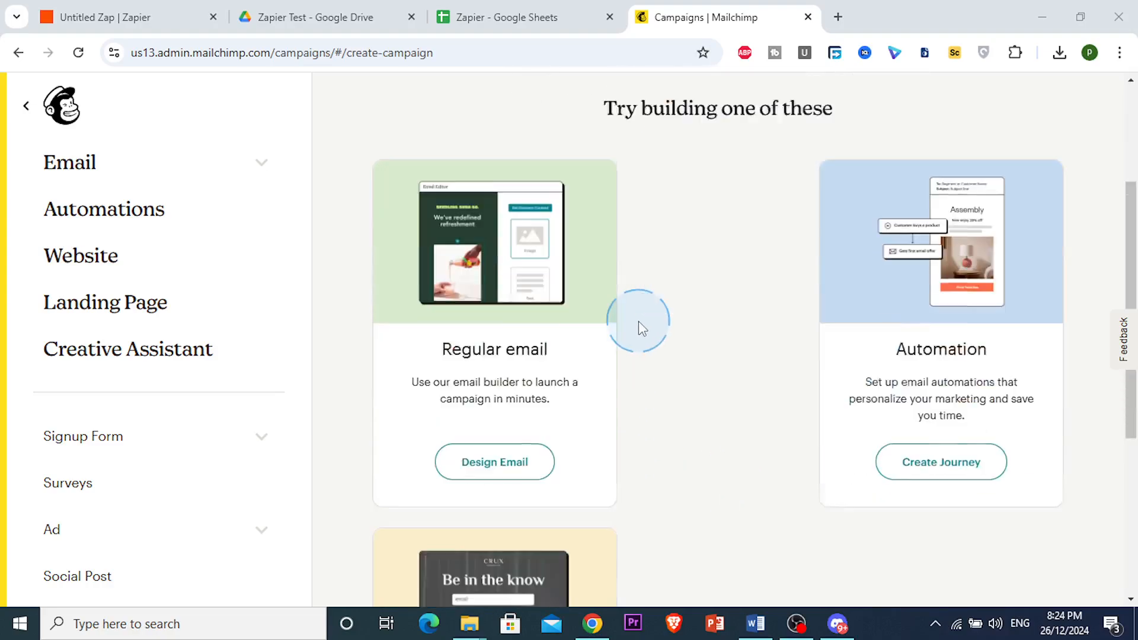
{"action": "left_click_drag", "start_coordinate": [439, 298], "coordinate": [579, 310]}
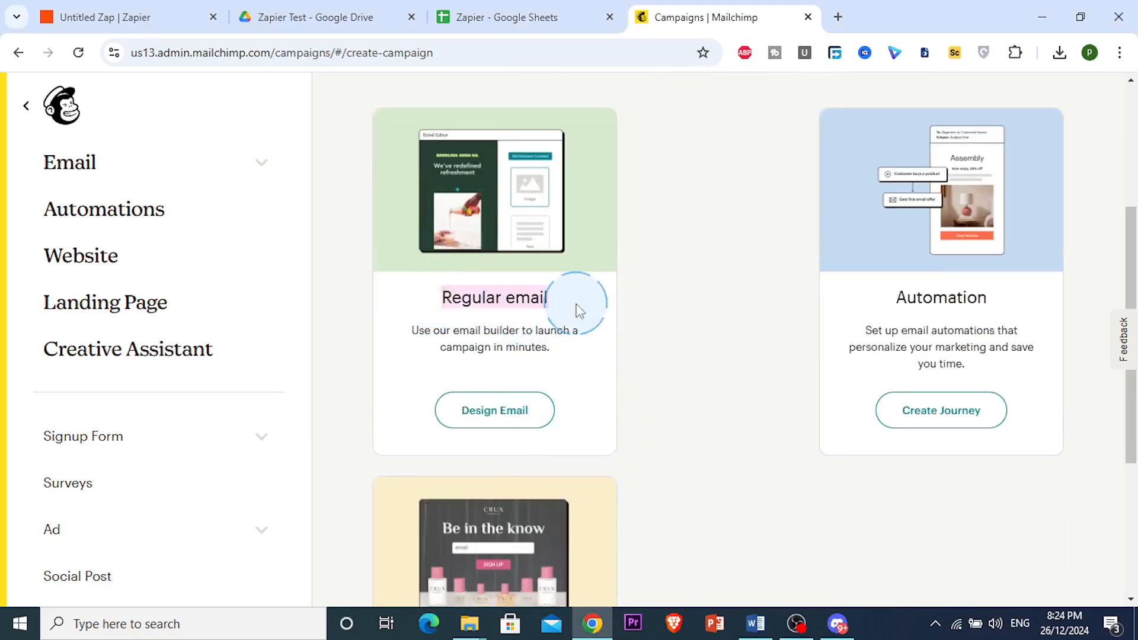
{"action": "left_click_drag", "start_coordinate": [897, 297], "coordinate": [1011, 320]}
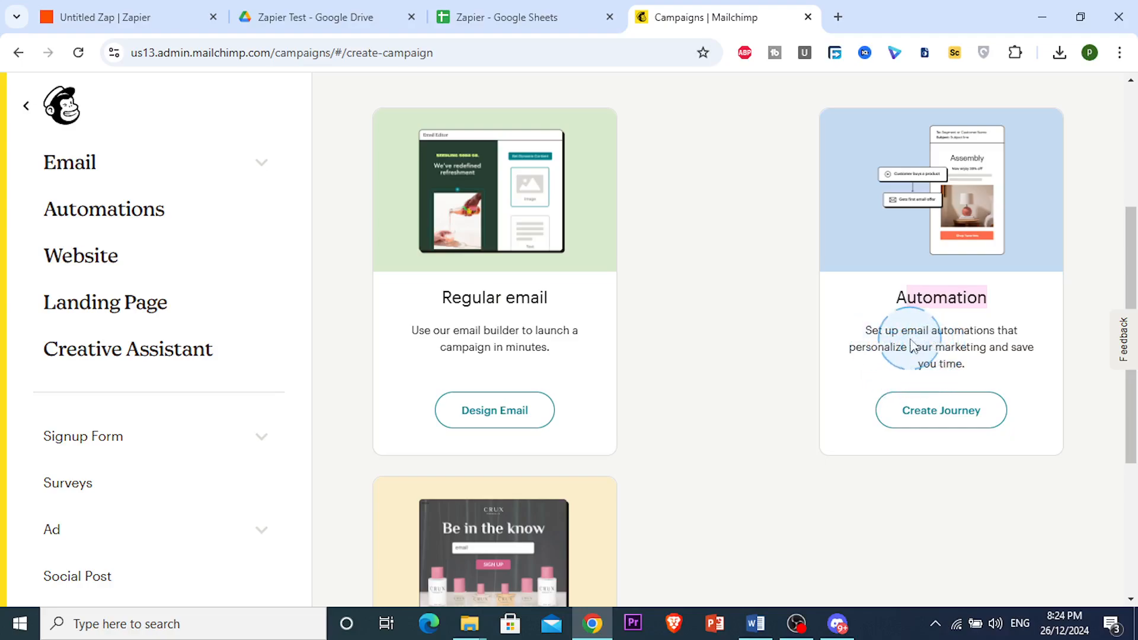
{"action": "scroll", "coordinate": [425, 429], "scroll_direction": "down", "scroll_amount": 4}
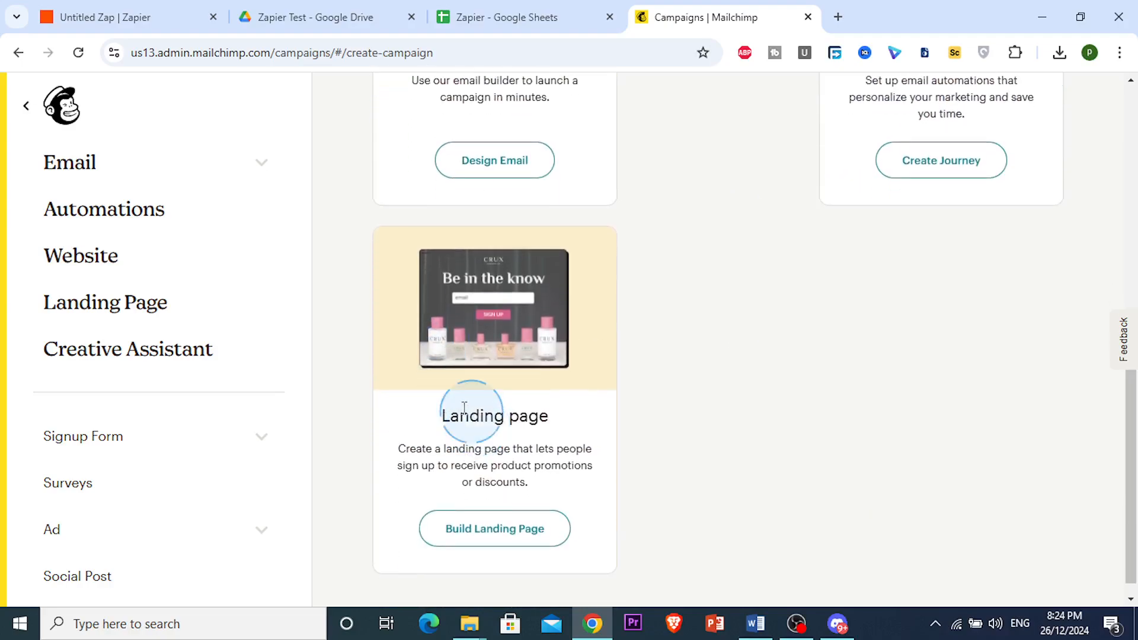
{"action": "scroll", "coordinate": [539, 475], "scroll_direction": "up", "scroll_amount": 4}
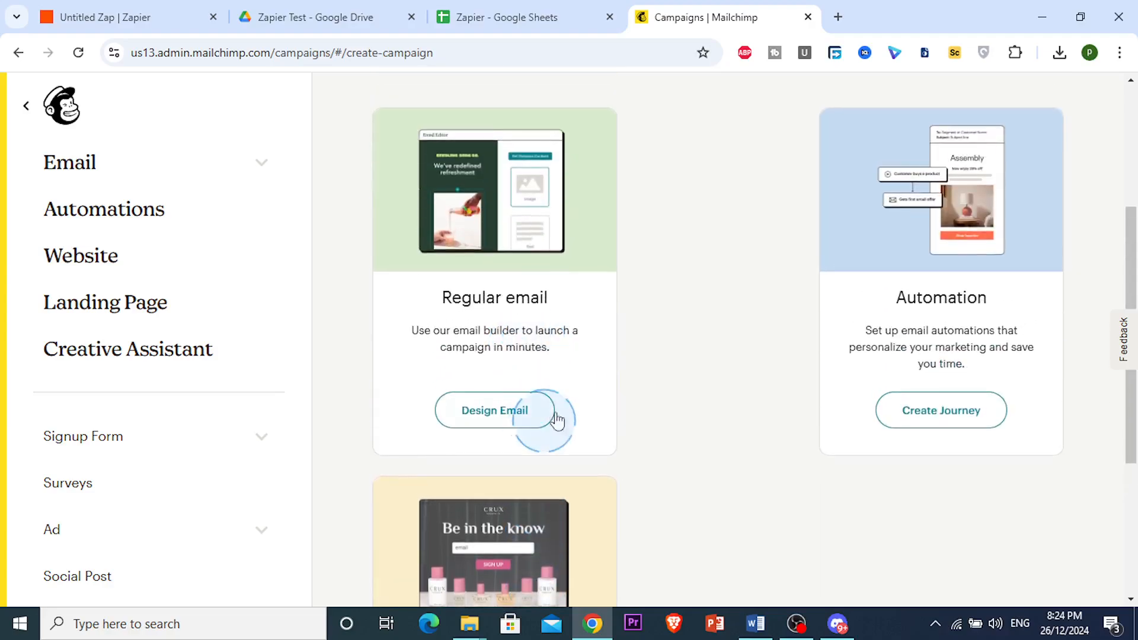
{"action": "left_click", "coordinate": [536, 424]}
Choose a fully designed template as the email's starting point and browse the template gallery
{"action": "scroll", "coordinate": [534, 364], "scroll_direction": "up", "scroll_amount": 1}
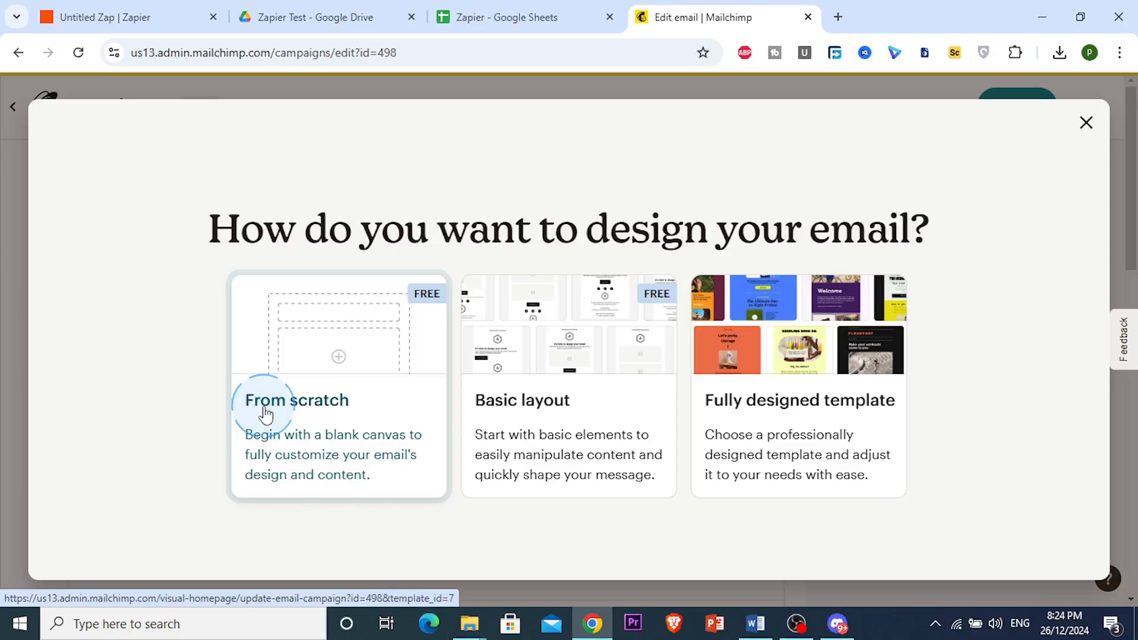
{"action": "left_click", "coordinate": [828, 430]}
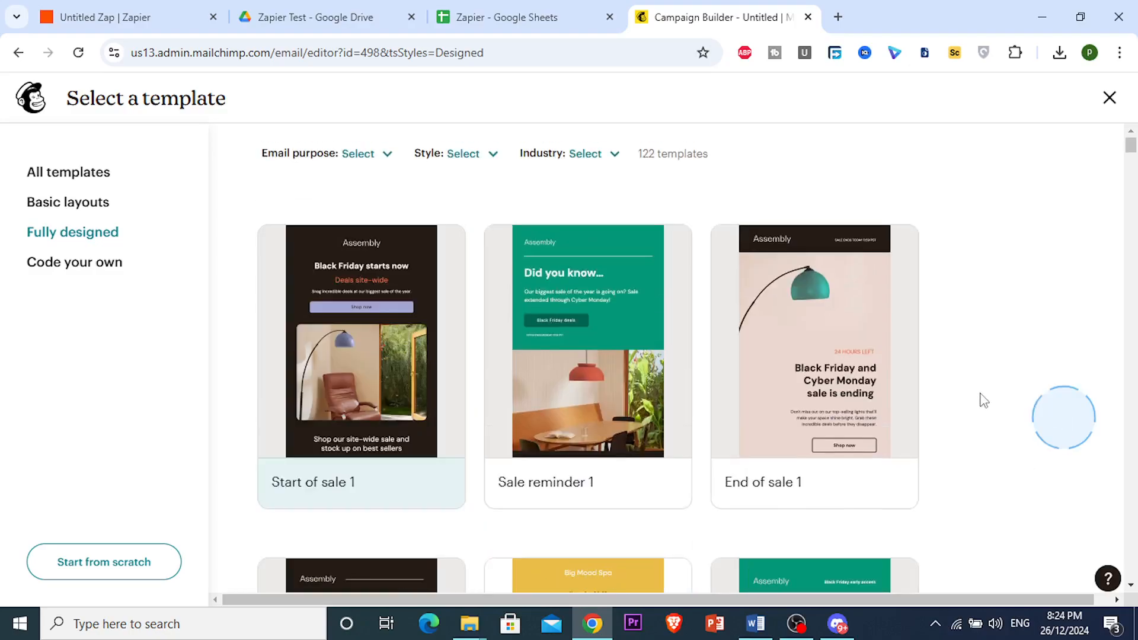
{"action": "scroll", "coordinate": [988, 409], "scroll_direction": "down", "scroll_amount": 5}
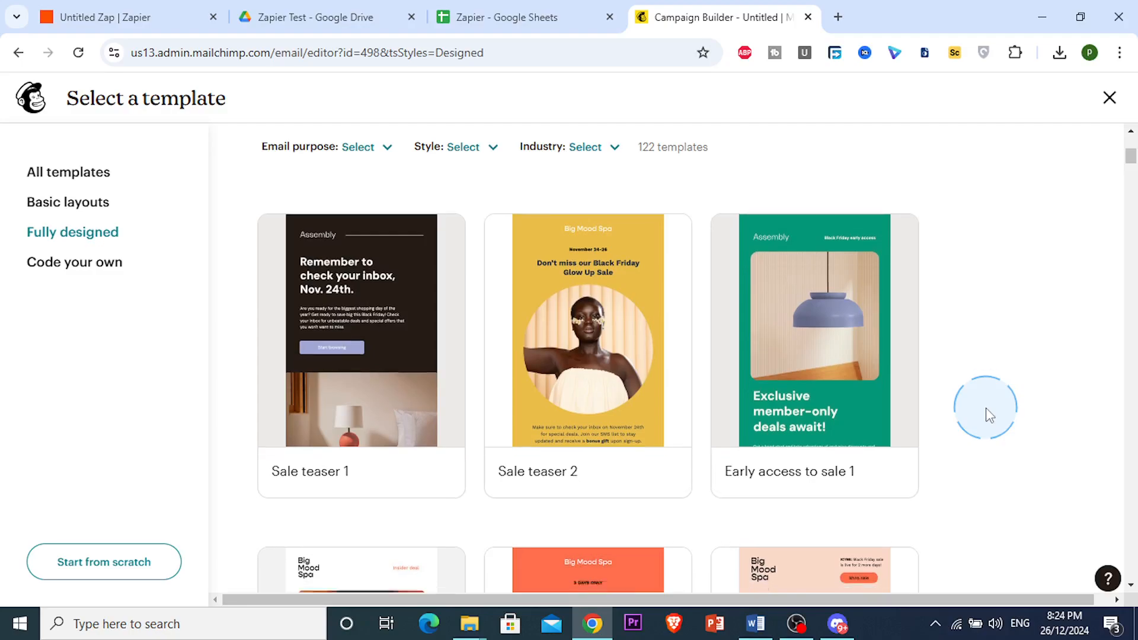
{"action": "scroll", "coordinate": [989, 415], "scroll_direction": "down", "scroll_amount": 5}
{"action": "scroll", "coordinate": [984, 418], "scroll_direction": "down", "scroll_amount": 9}
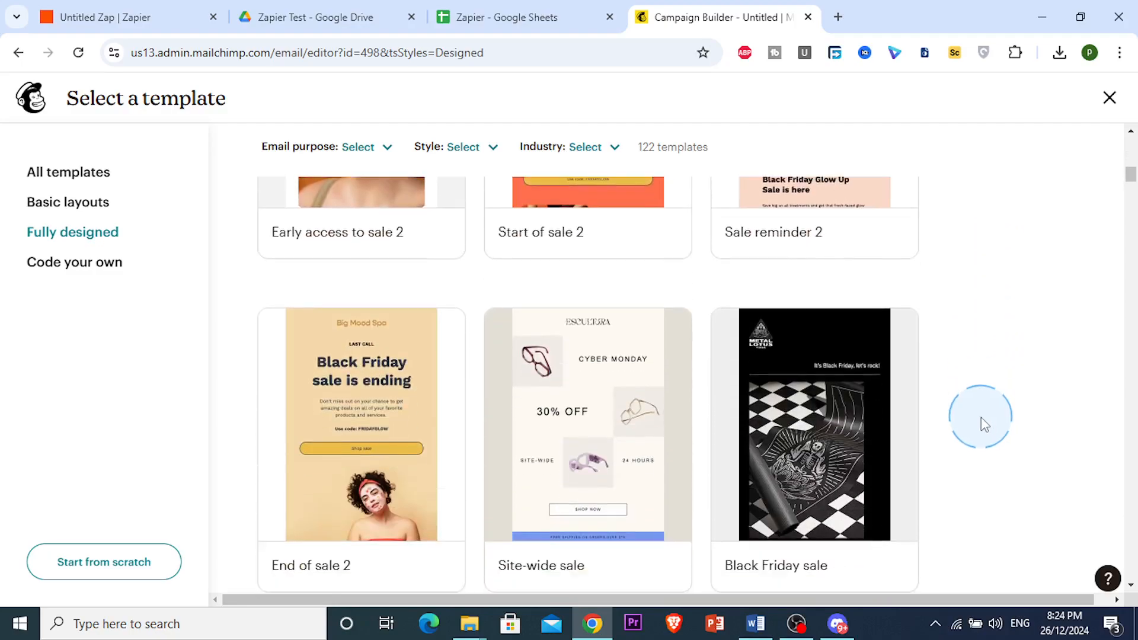
{"action": "scroll", "coordinate": [980, 417], "scroll_direction": "up", "scroll_amount": 20}
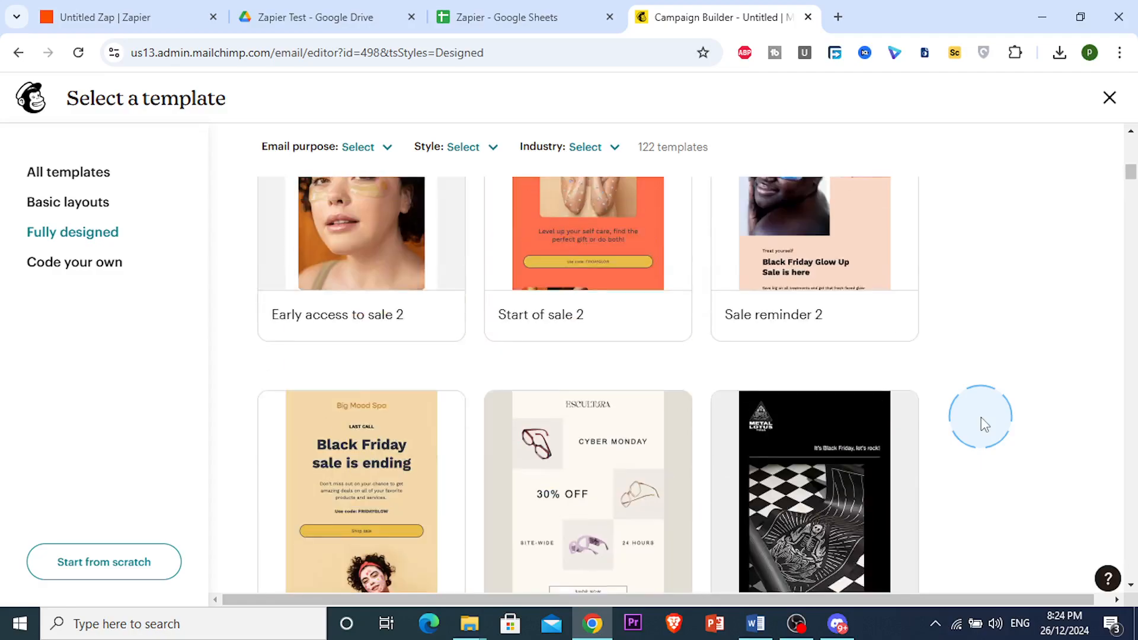
Filter the fully designed templates by the E-commerce & retail industry and the Professional style
{"action": "left_click", "coordinate": [614, 155]}
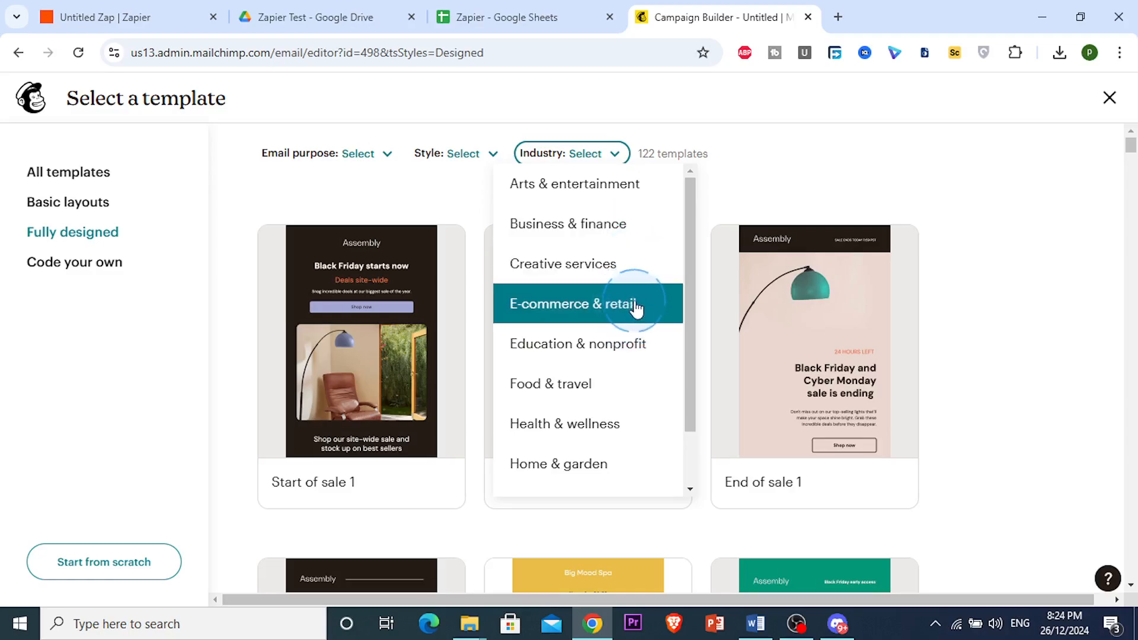
{"action": "left_click", "coordinate": [977, 244]}
{"action": "scroll", "coordinate": [603, 353], "scroll_direction": "down", "scroll_amount": 3}
{"action": "scroll", "coordinate": [741, 267], "scroll_direction": "up", "scroll_amount": 3}
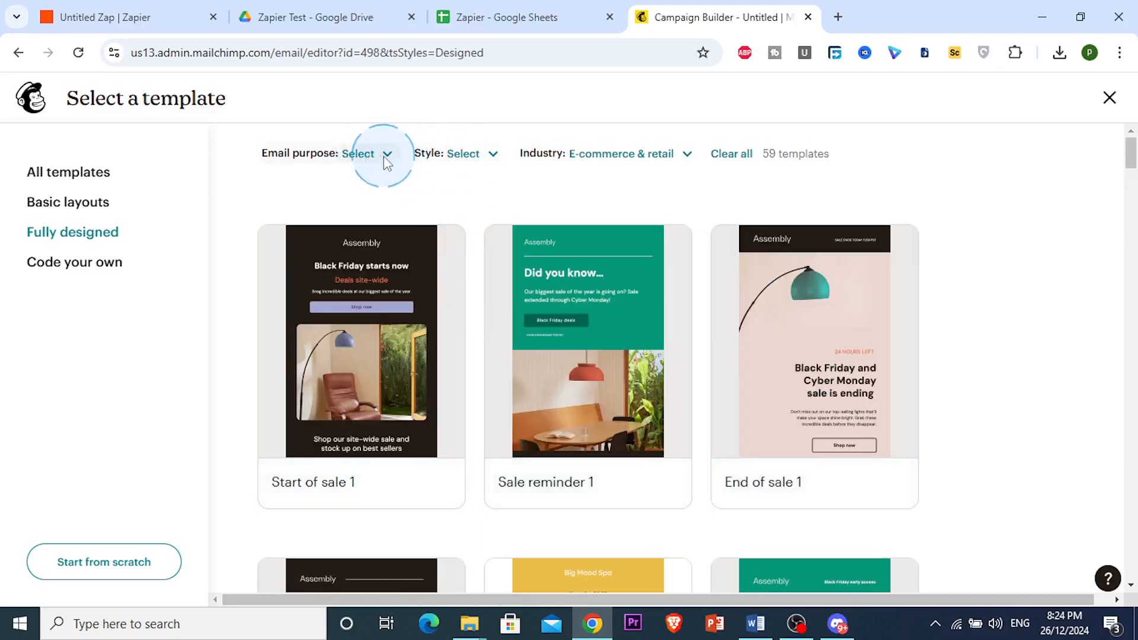
{"action": "left_click", "coordinate": [461, 155]}
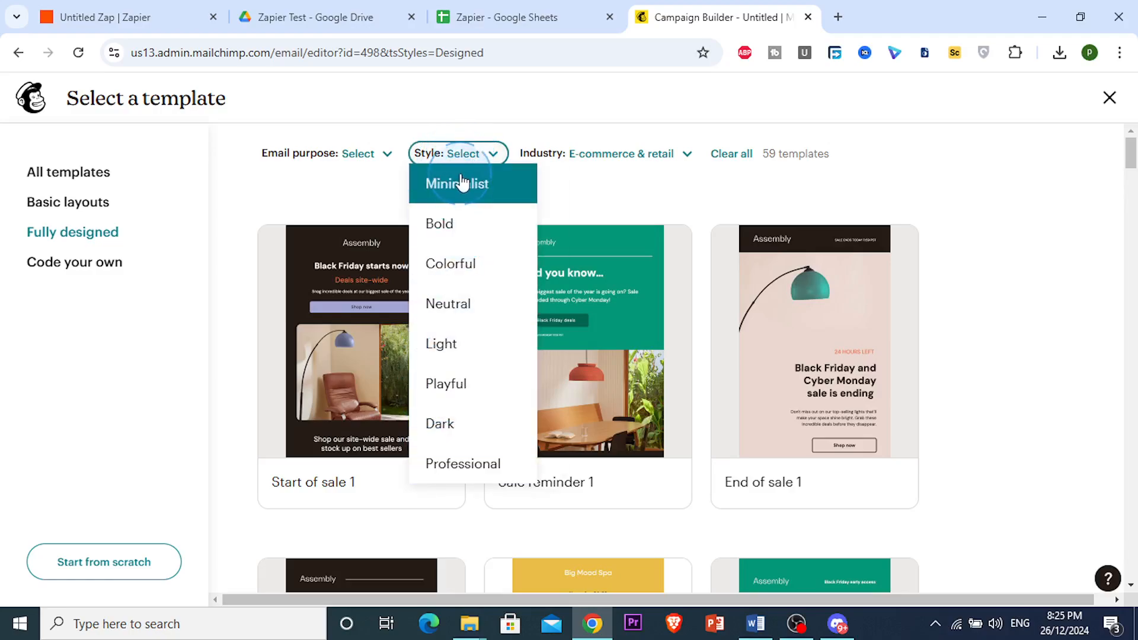
{"action": "left_click", "coordinate": [472, 449]}
Narrow the template gallery to the Sell products email purpose
{"action": "left_click", "coordinate": [354, 153]}
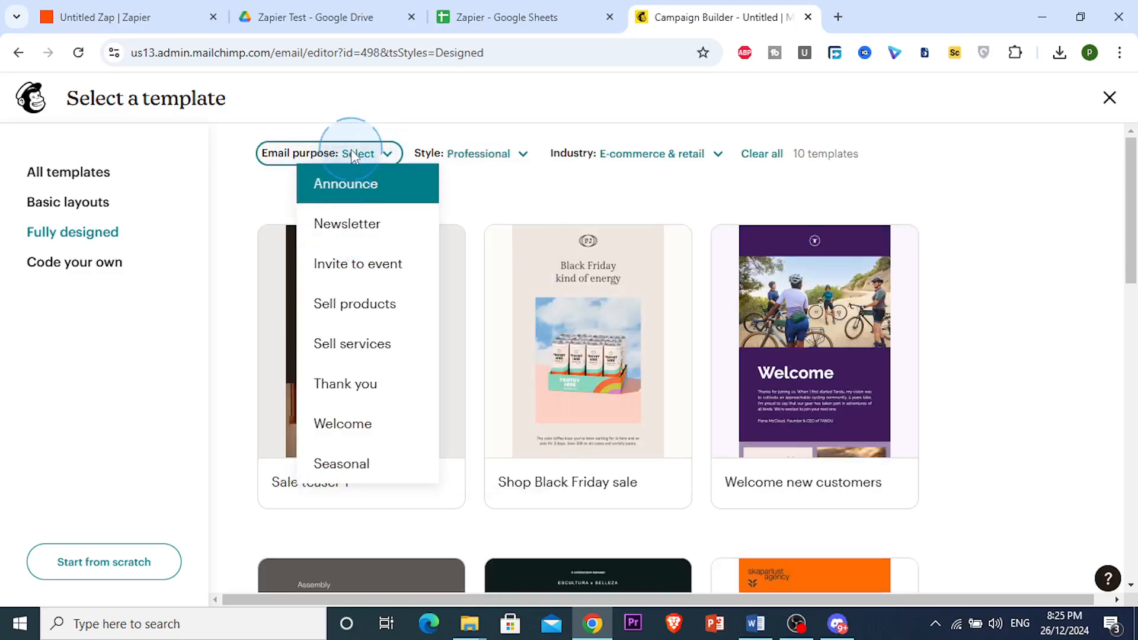
{"action": "left_click", "coordinate": [368, 232]}
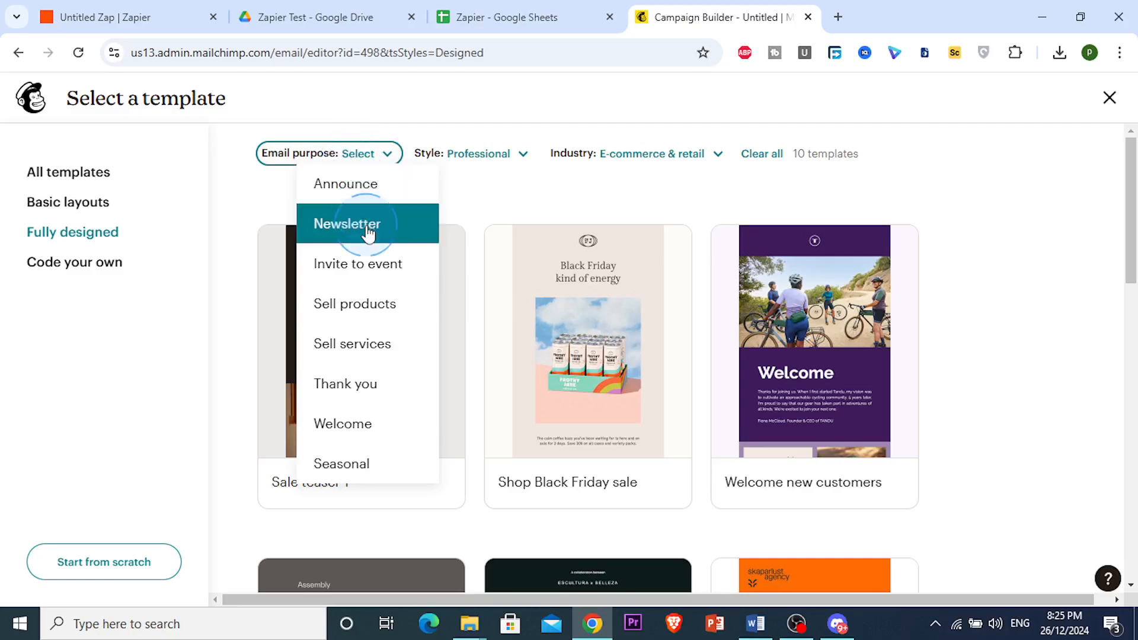
{"action": "left_click", "coordinate": [352, 314]}
{"action": "left_click", "coordinate": [1016, 191]}
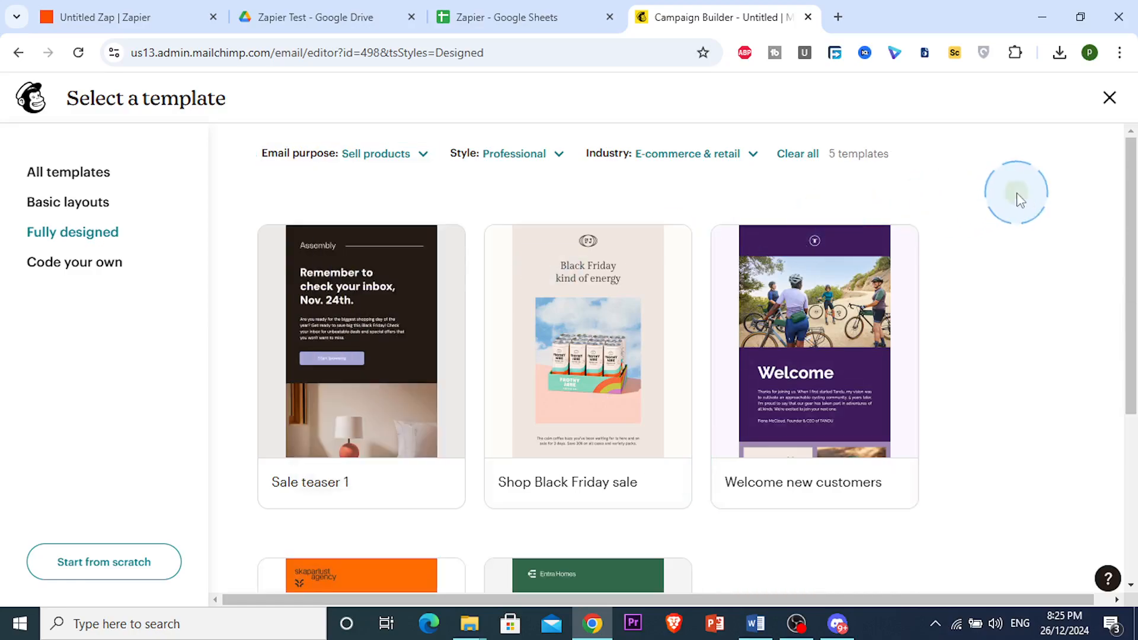
Examine the filtered templates and whether they can be used on the current plan
{"action": "scroll", "coordinate": [709, 394], "scroll_direction": "down", "scroll_amount": 2}
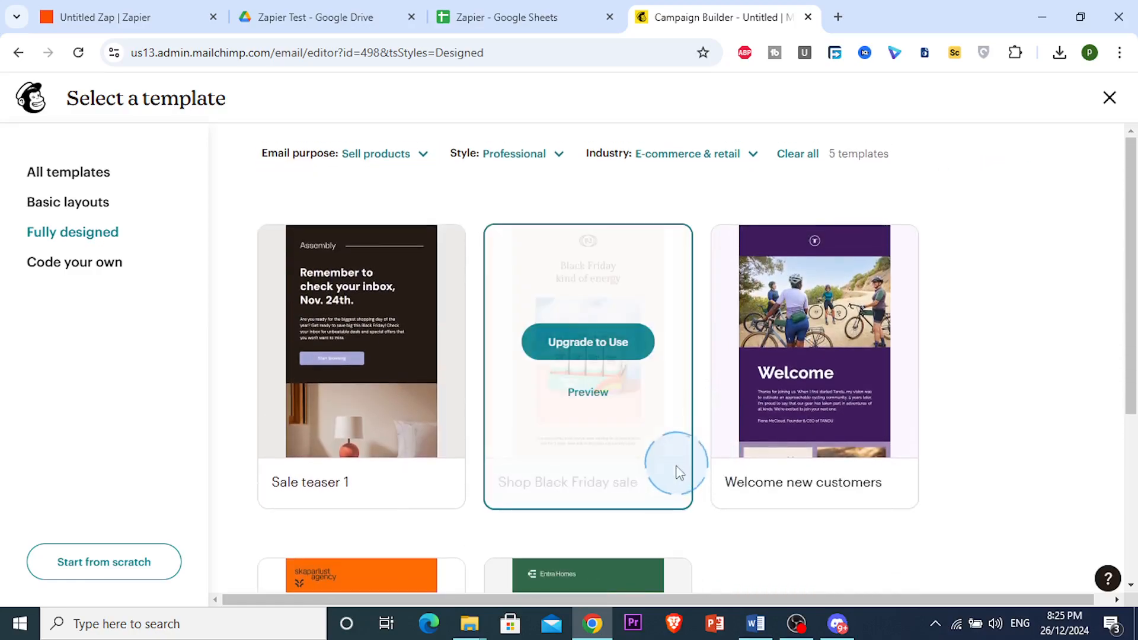
{"action": "scroll", "coordinate": [785, 488], "scroll_direction": "down", "scroll_amount": 2}
{"action": "scroll", "coordinate": [784, 488], "scroll_direction": "down", "scroll_amount": 1}
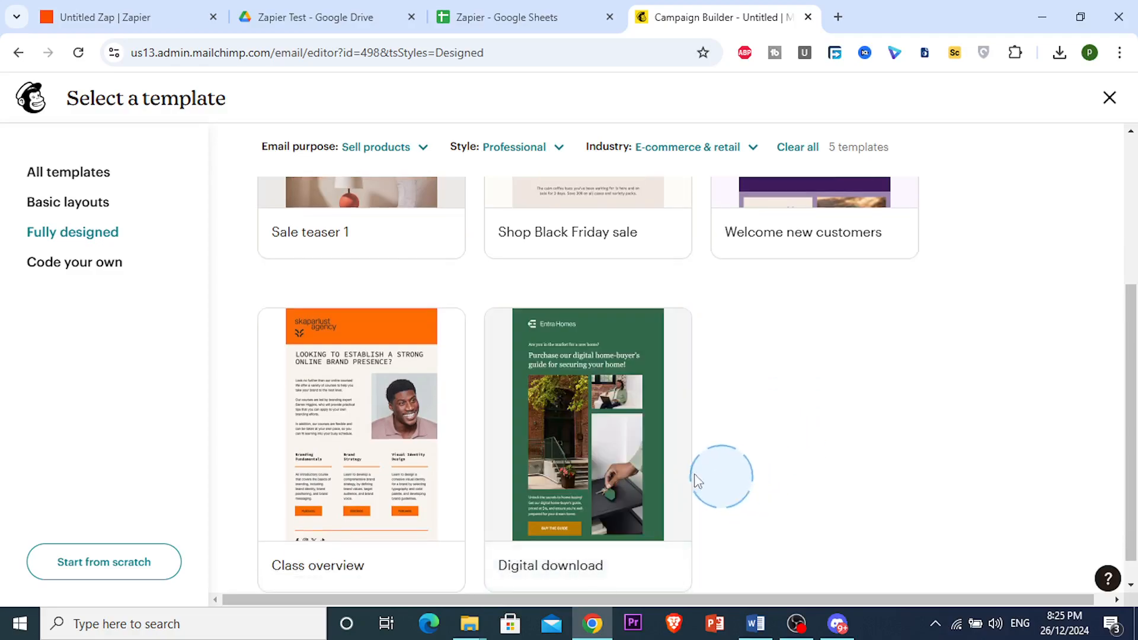
{"action": "mouse_move", "coordinate": [613, 473]}
{"action": "scroll", "coordinate": [407, 443], "scroll_direction": "up", "scroll_amount": 4}
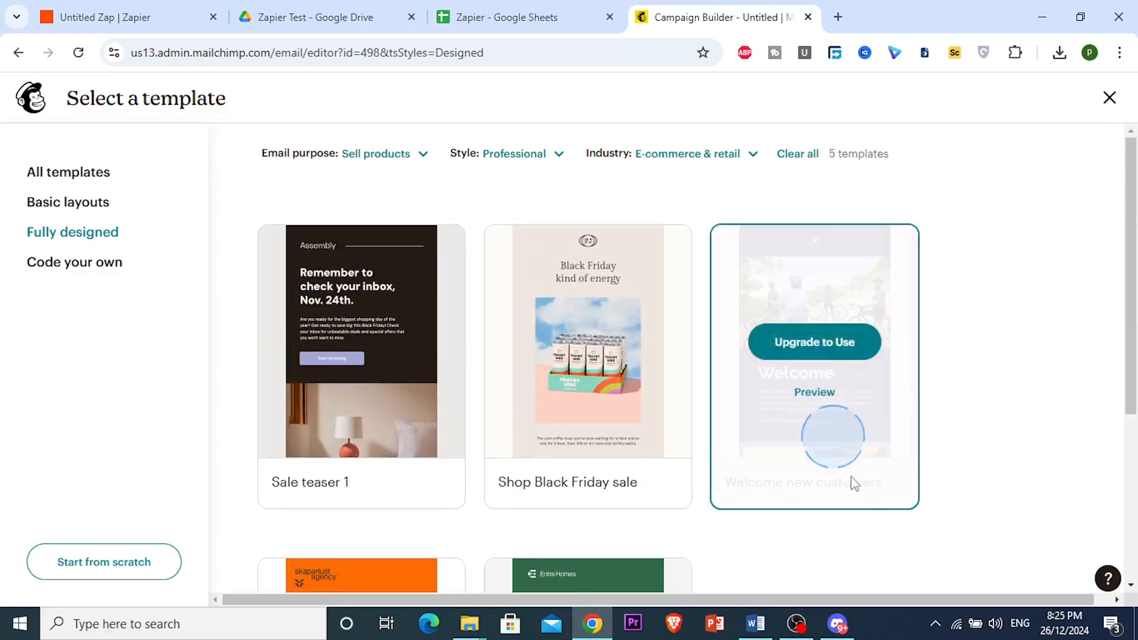
{"action": "scroll", "coordinate": [949, 540], "scroll_direction": "down", "scroll_amount": 4}
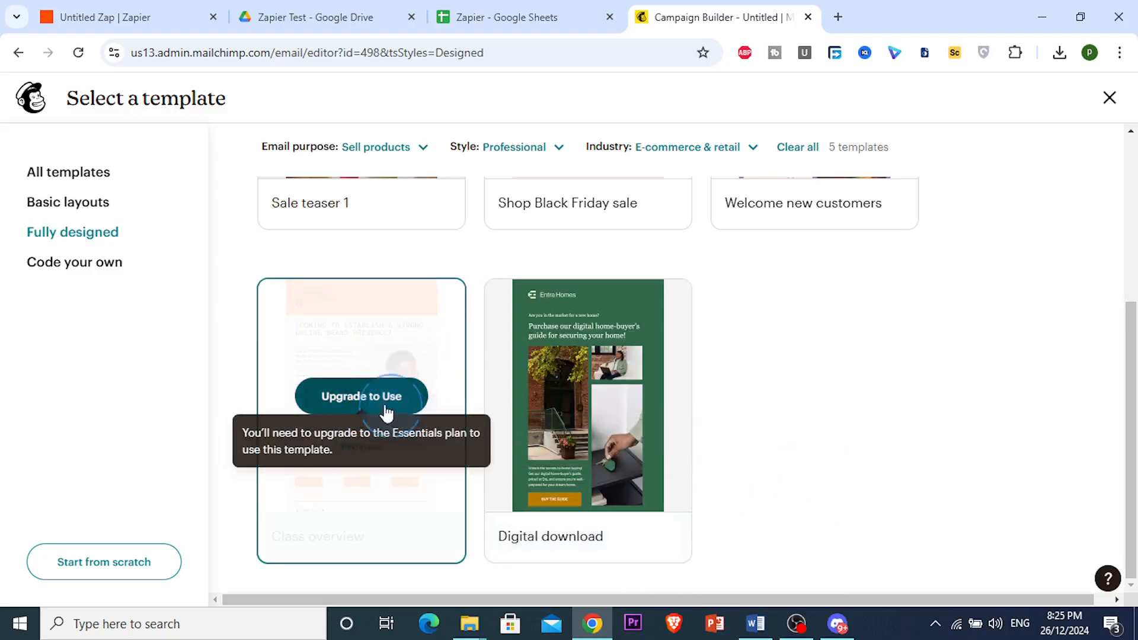
{"action": "scroll", "coordinate": [696, 224], "scroll_direction": "up", "scroll_amount": 4}
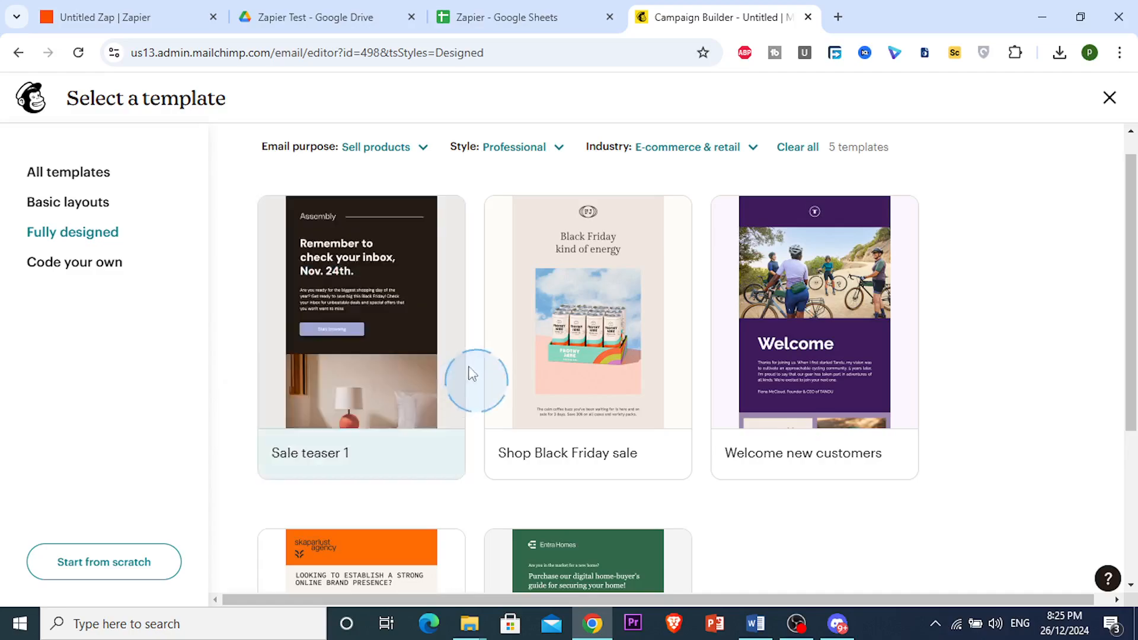
{"action": "scroll", "coordinate": [534, 409], "scroll_direction": "down", "scroll_amount": 4}
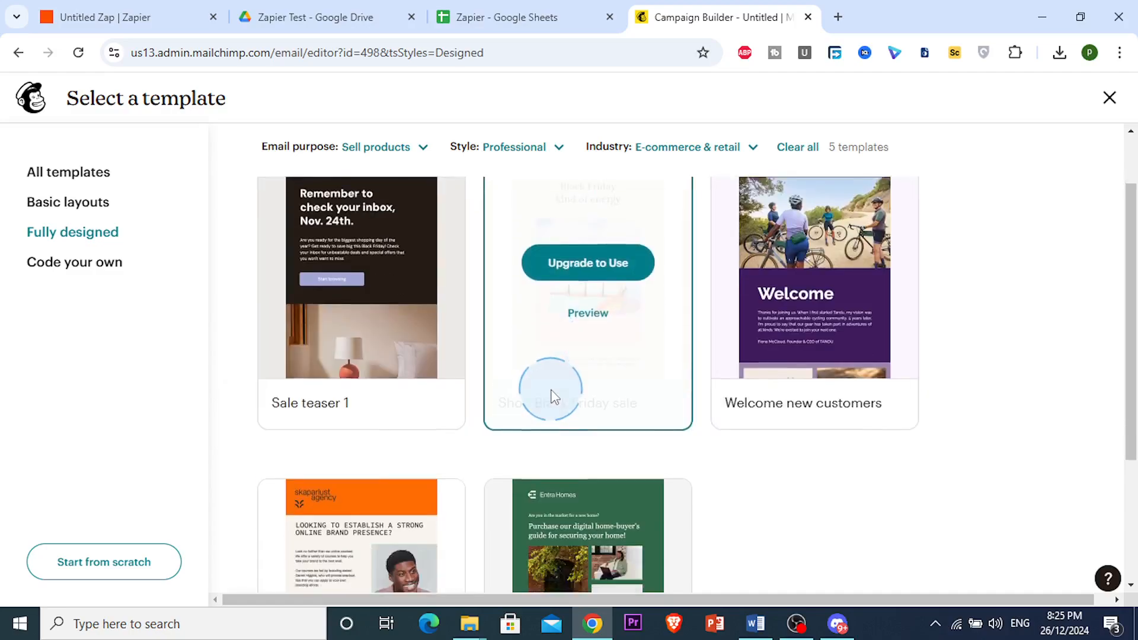
{"action": "scroll", "coordinate": [592, 385], "scroll_direction": "up", "scroll_amount": 4}
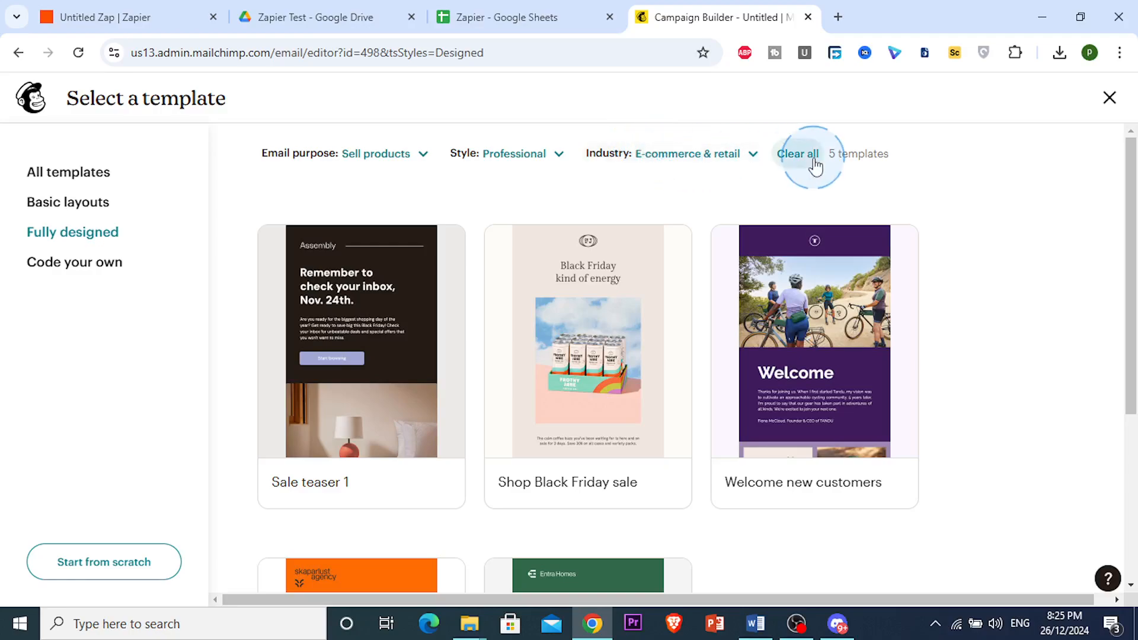
Clear all template filters, open a basic layout in the email editor and dismiss the Add content tip
{"action": "left_click", "coordinate": [797, 154]}
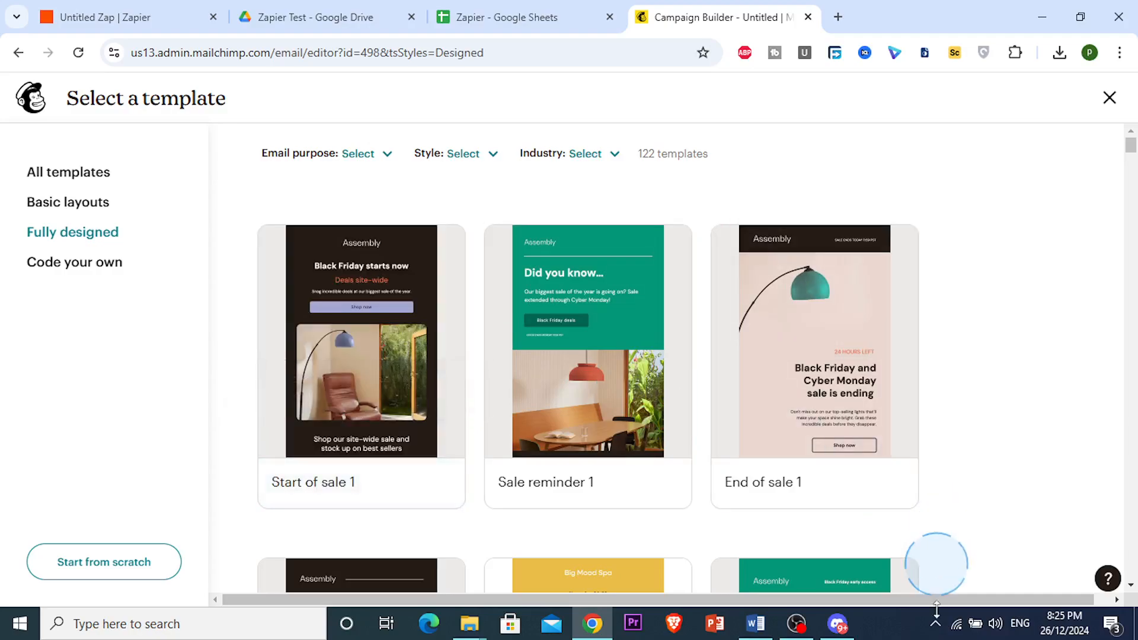
{"action": "left_click", "coordinate": [900, 630]}
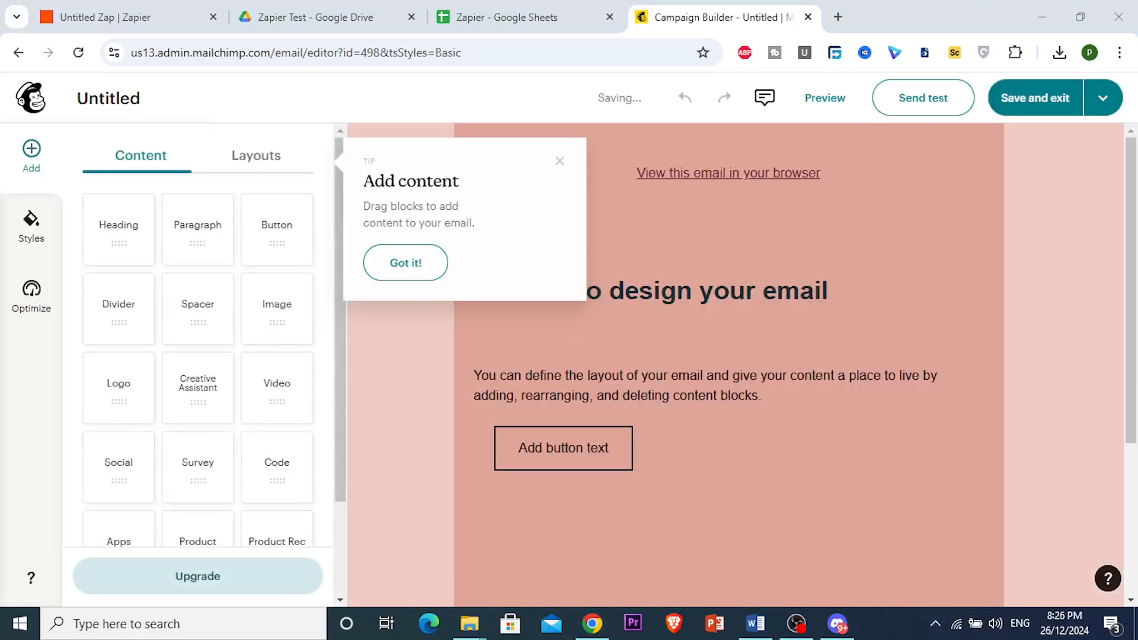
{"action": "left_click", "coordinate": [560, 162]}
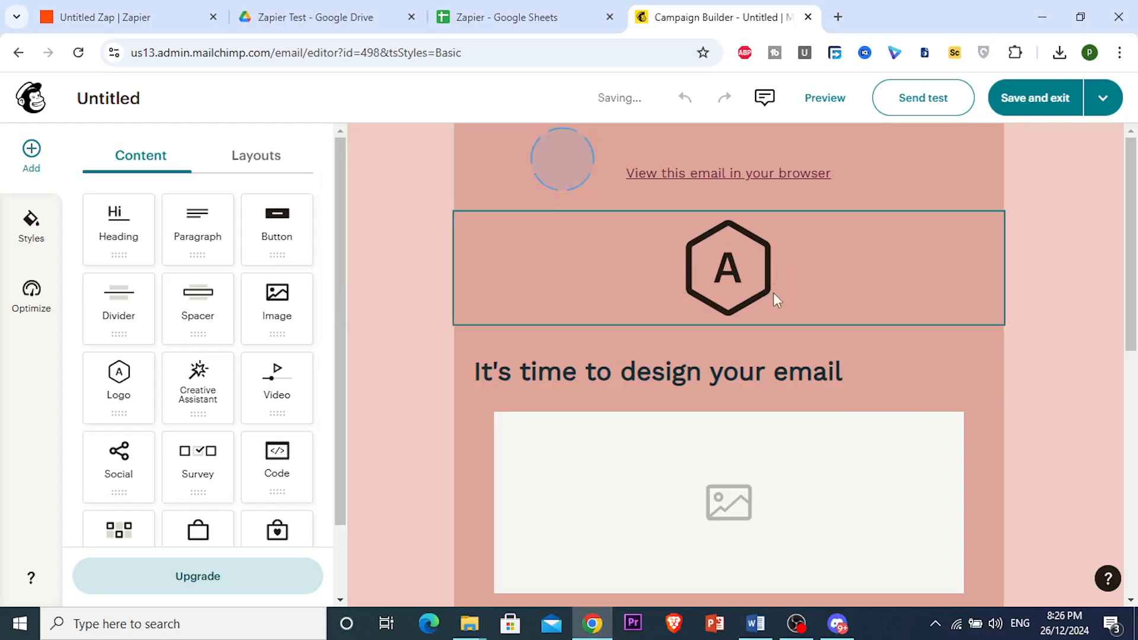
Set the logo in the email header to the Hewlett-Packard company logo PNG from the Pictures folder
{"action": "left_click", "coordinate": [746, 273]}
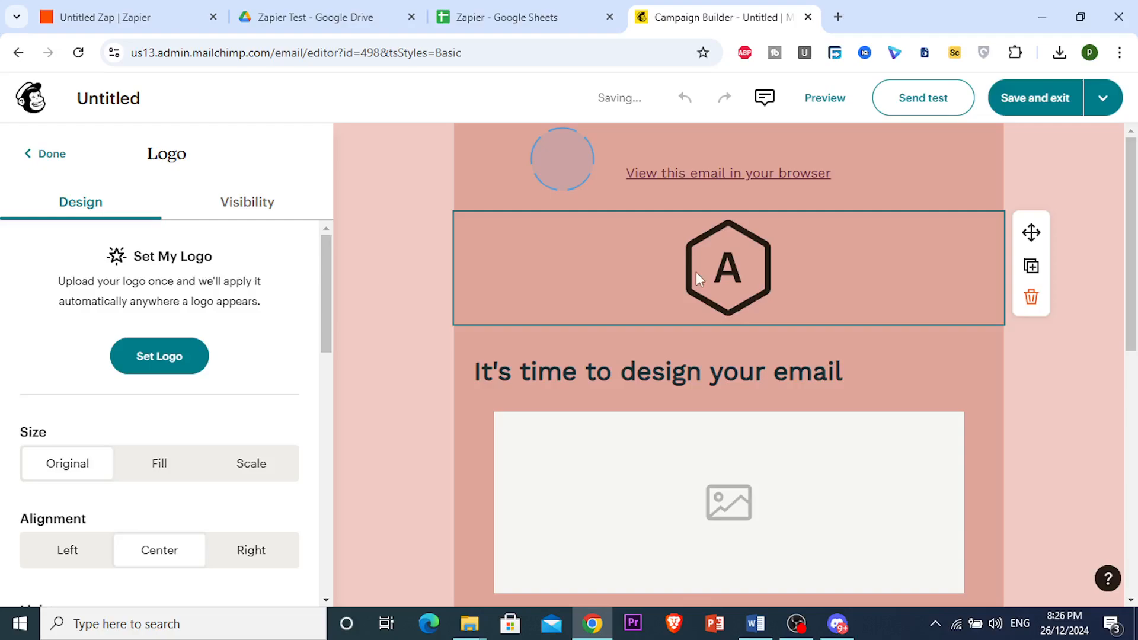
{"action": "scroll", "coordinate": [102, 374], "scroll_direction": "down", "scroll_amount": 4}
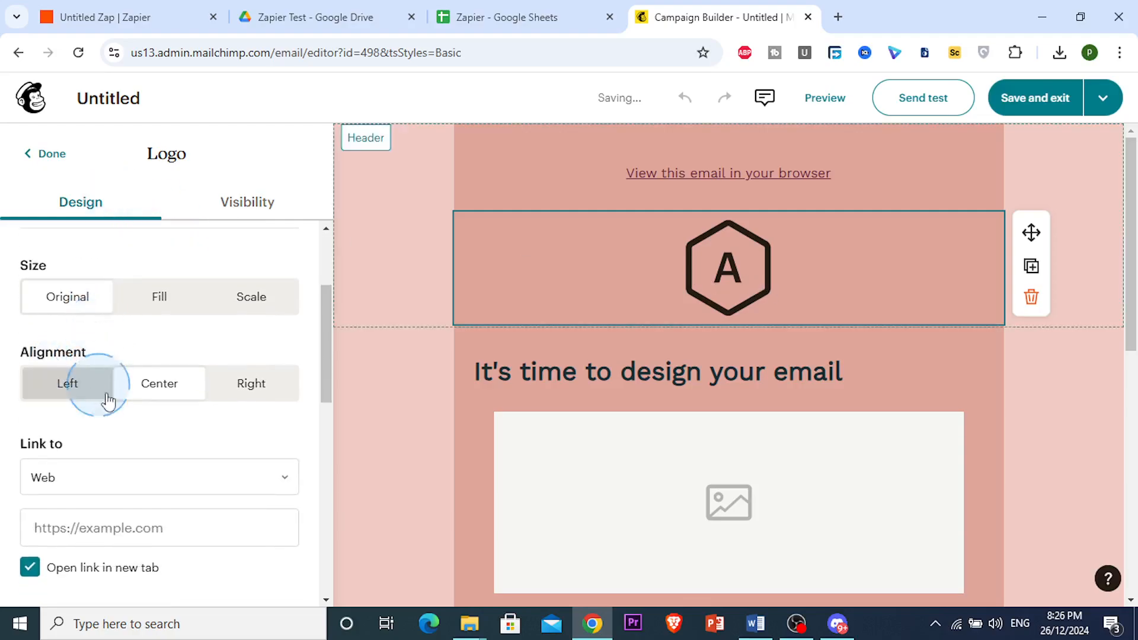
{"action": "scroll", "coordinate": [169, 432], "scroll_direction": "up", "scroll_amount": 4}
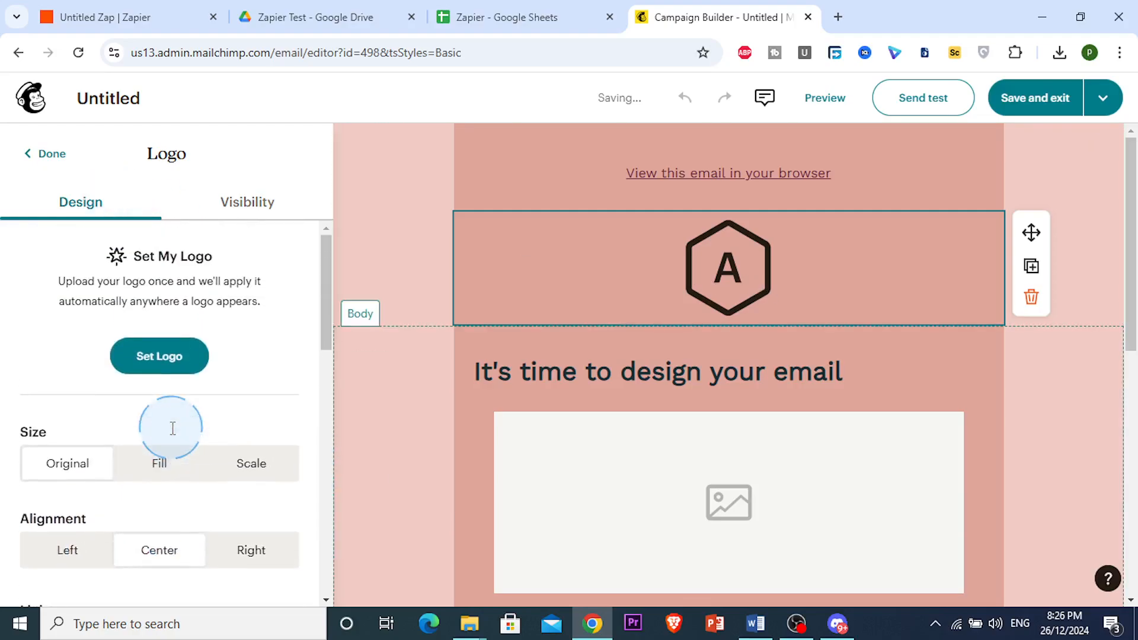
{"action": "left_click", "coordinate": [187, 367]}
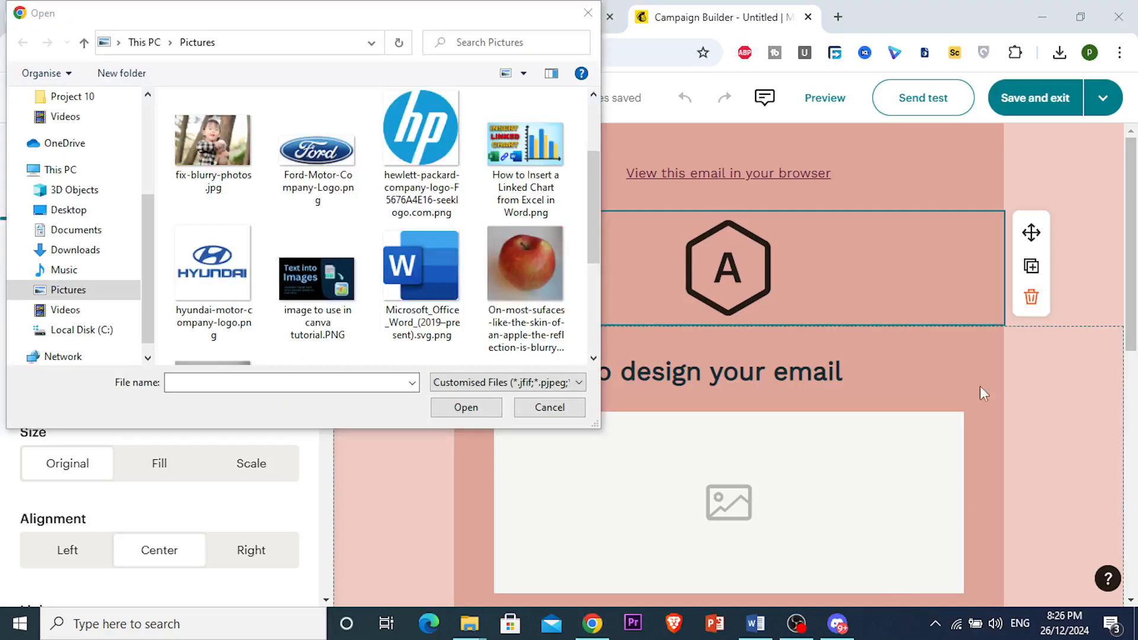
{"action": "left_click", "coordinate": [421, 142]}
{"action": "left_click", "coordinate": [466, 408]}
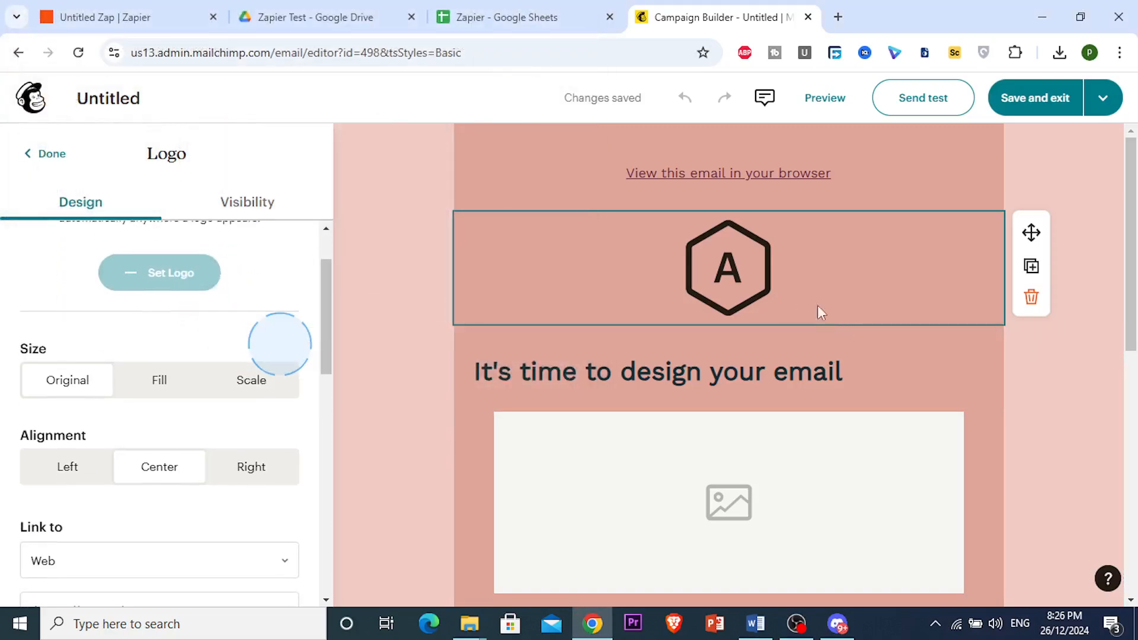
Try right alignment for the header logo and return it to centre alignment
{"action": "left_click", "coordinate": [156, 386]}
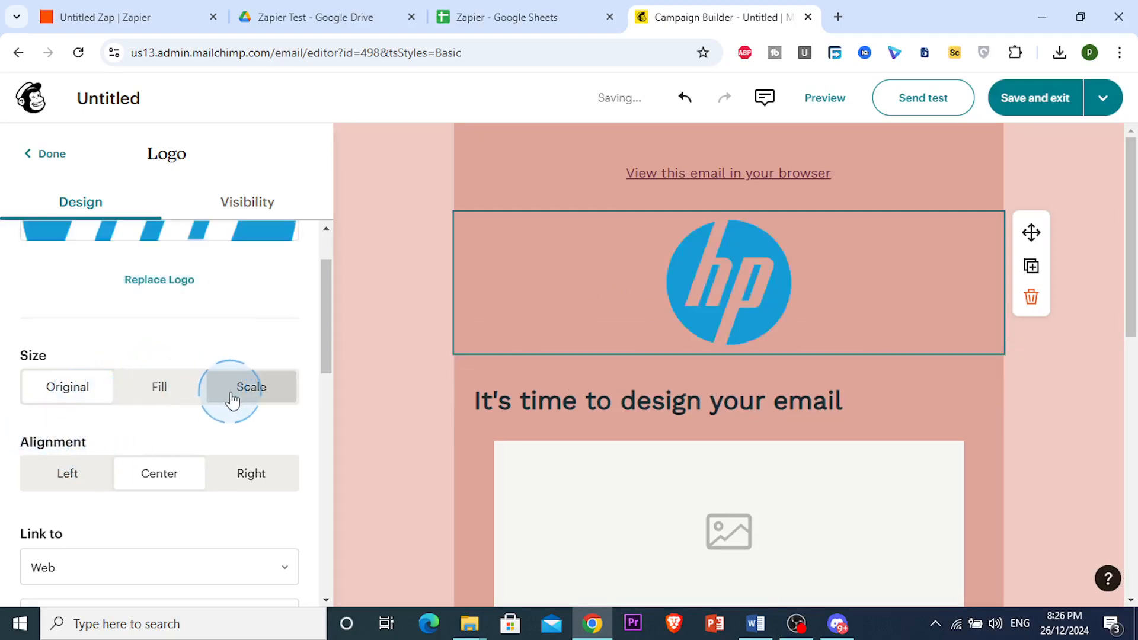
{"action": "left_click", "coordinate": [252, 473]}
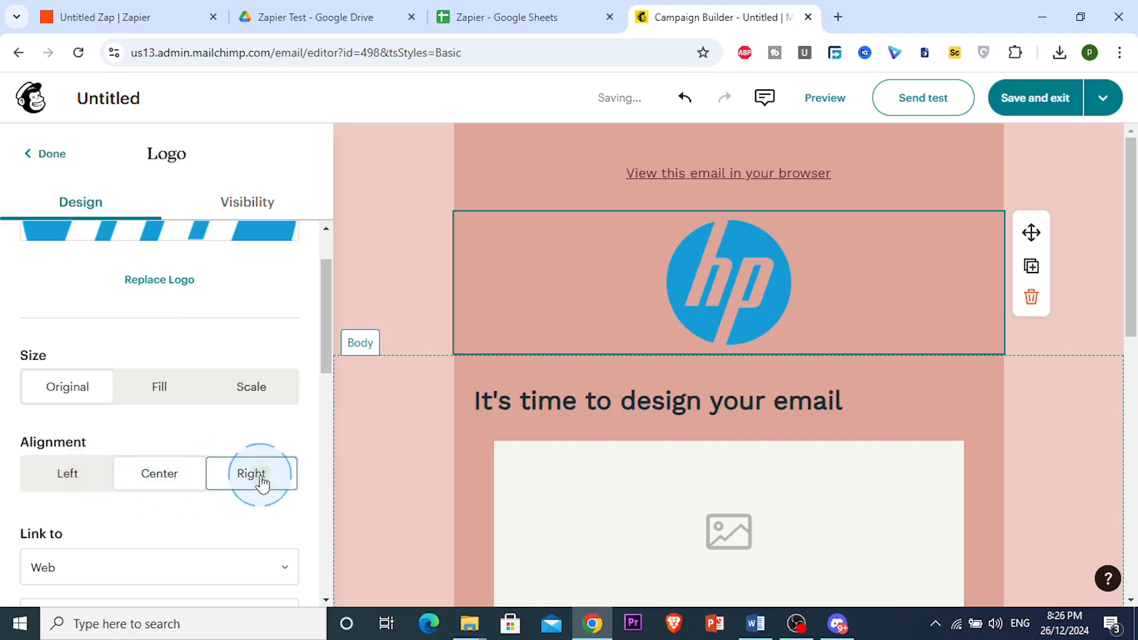
{"action": "left_click", "coordinate": [158, 477]}
{"action": "scroll", "coordinate": [159, 484], "scroll_direction": "down", "scroll_amount": 1}
{"action": "scroll", "coordinate": [157, 485], "scroll_direction": "down", "scroll_amount": 4}
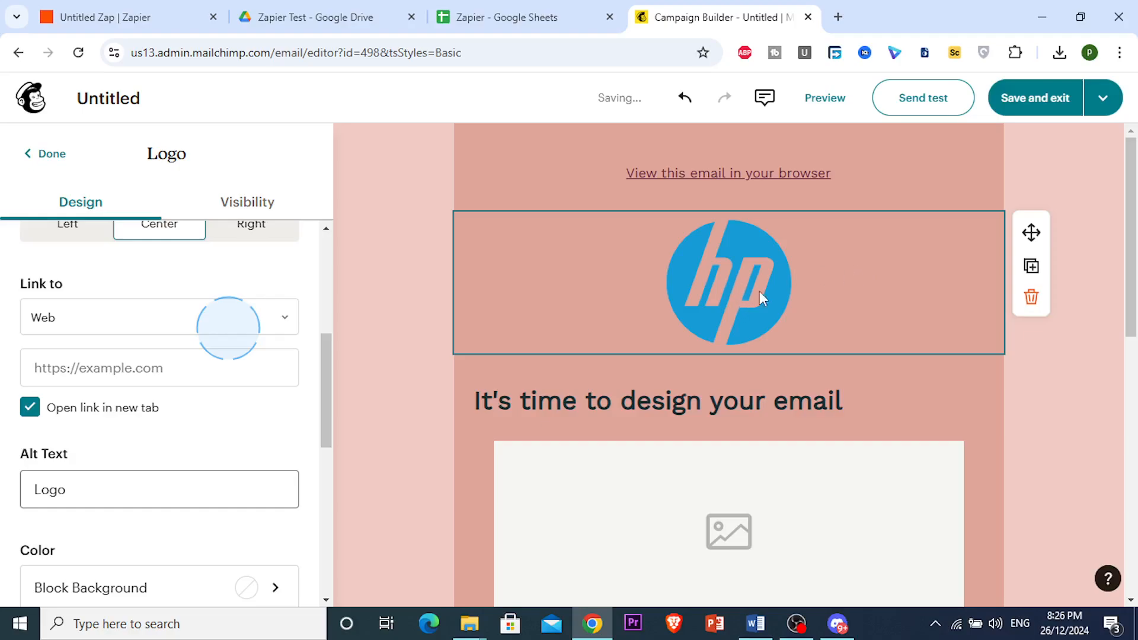
{"action": "left_click", "coordinate": [217, 373]}
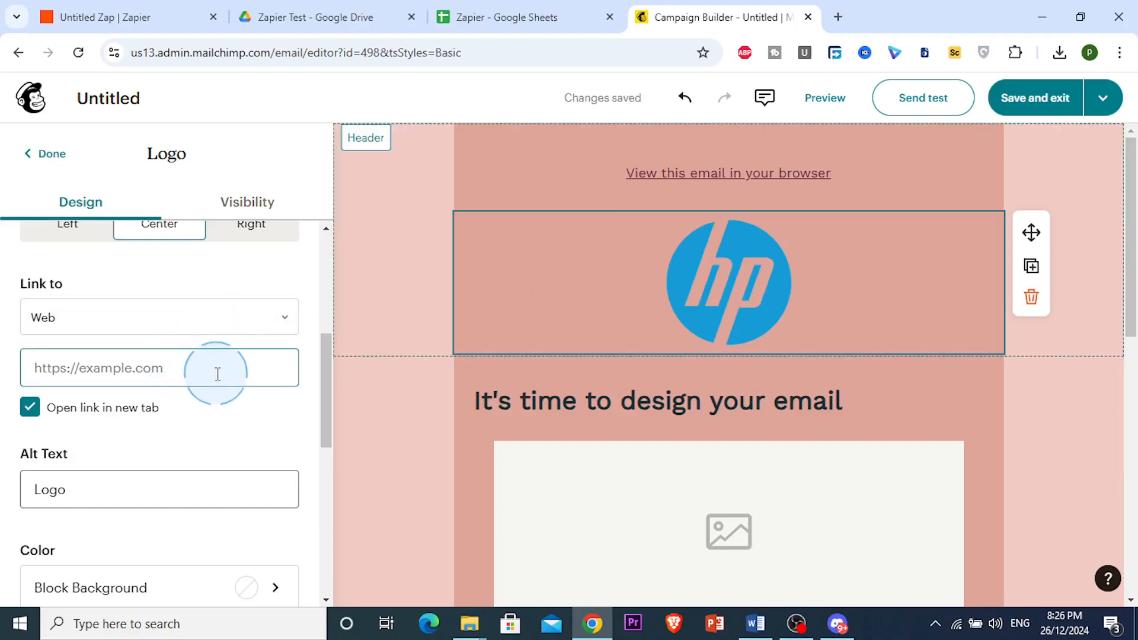
{"action": "left_click", "coordinate": [28, 417]}
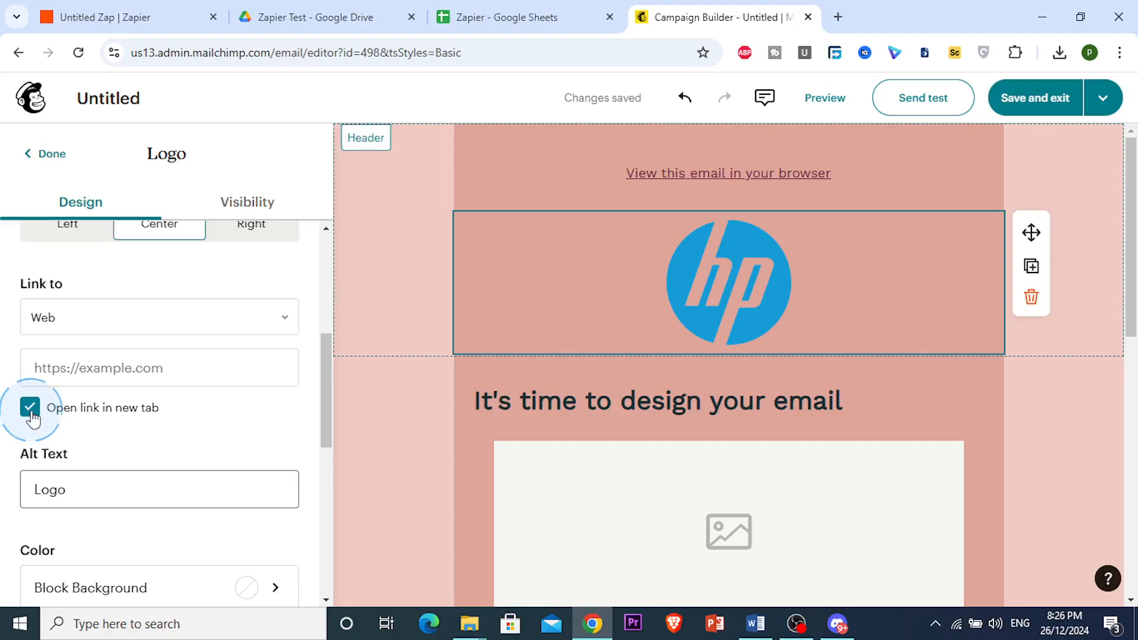
{"action": "left_click", "coordinate": [33, 415]}
{"action": "left_click", "coordinate": [31, 409]}
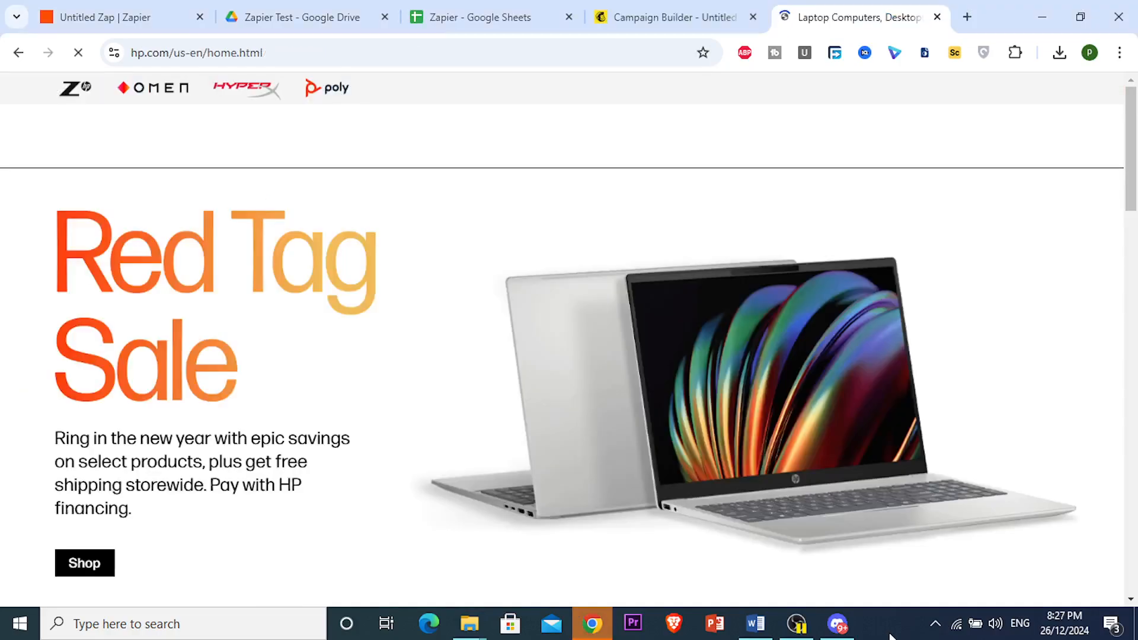
{"action": "double_click", "coordinate": [317, 52]}
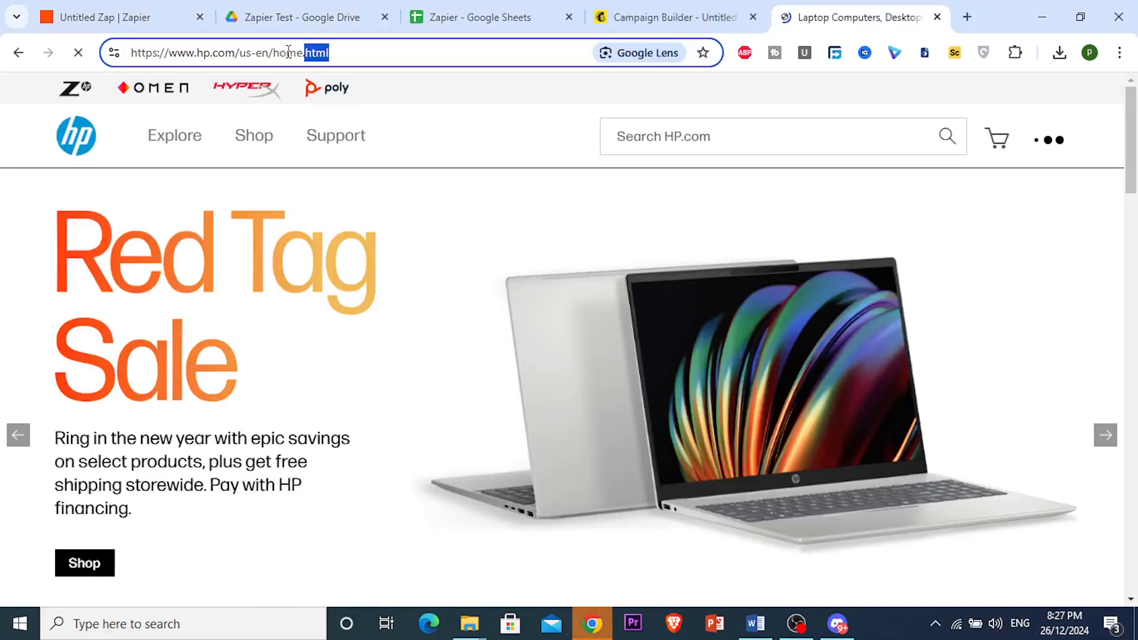
{"action": "left_click", "coordinate": [289, 53]}
{"action": "key", "text": "ctrl+c"}
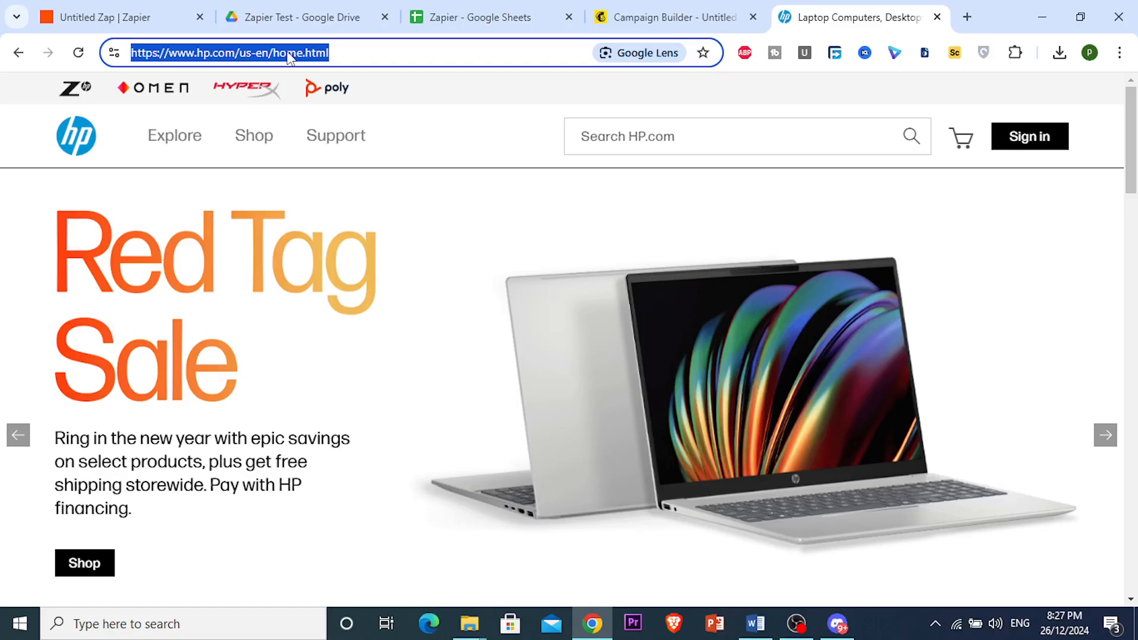
{"action": "left_click", "coordinate": [644, 13]}
{"action": "left_click", "coordinate": [120, 368]}
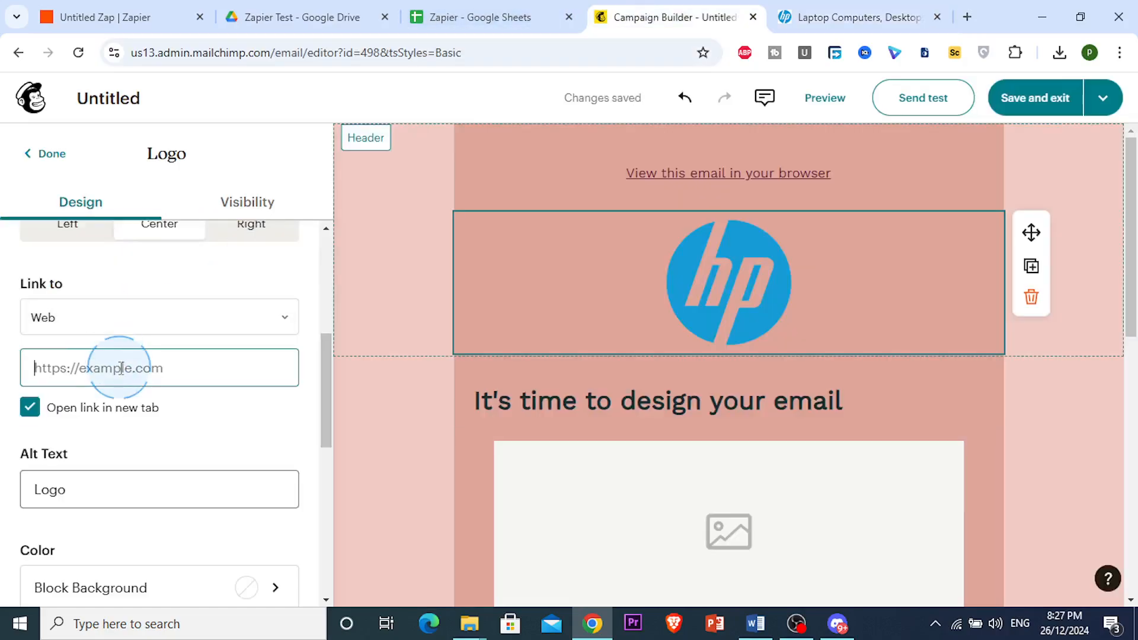
{"action": "key", "text": "ctrl+v"}
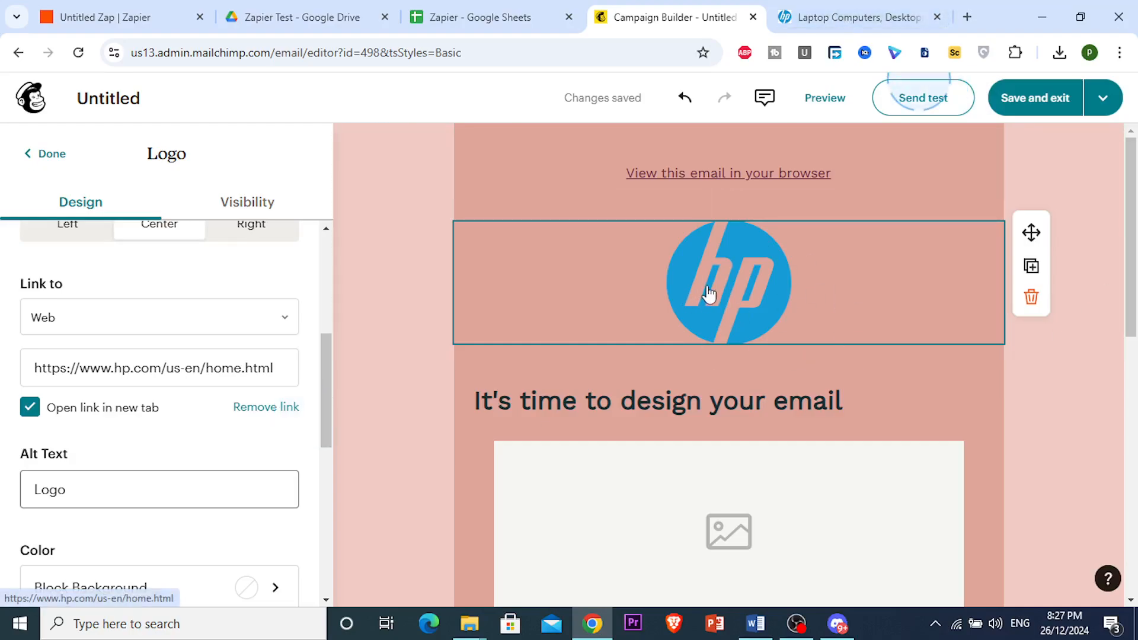
Upload 51zV0goYiuL._SL500_.jpg from the Pictures folder and place it in the empty image block below the heading
{"action": "scroll", "coordinate": [726, 302], "scroll_direction": "down", "scroll_amount": 2}
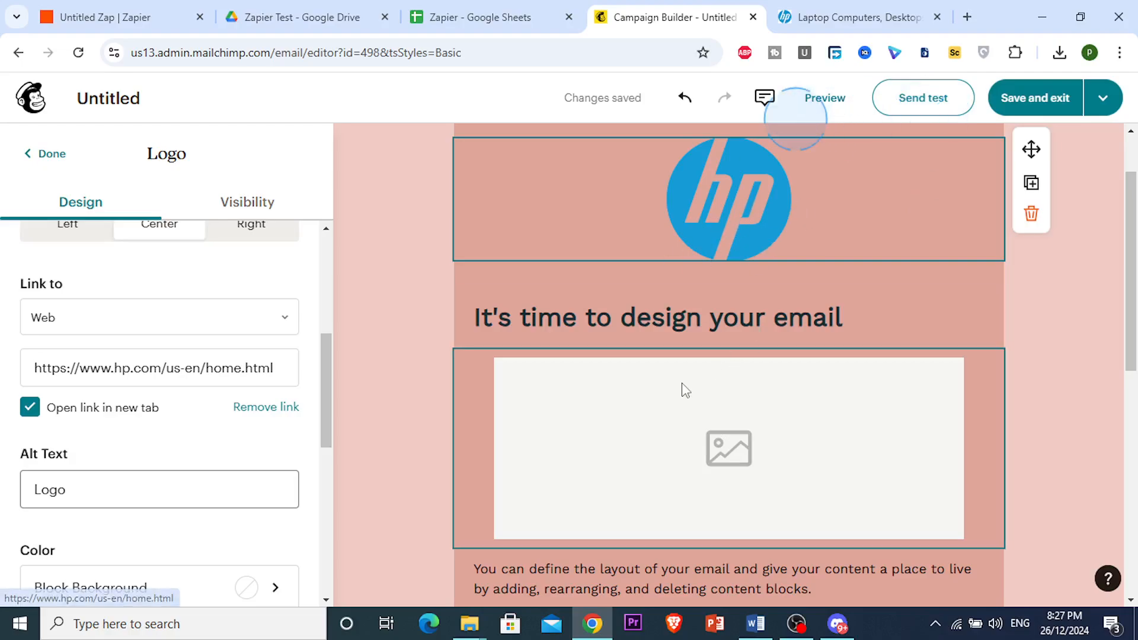
{"action": "scroll", "coordinate": [682, 386], "scroll_direction": "down", "scroll_amount": 4}
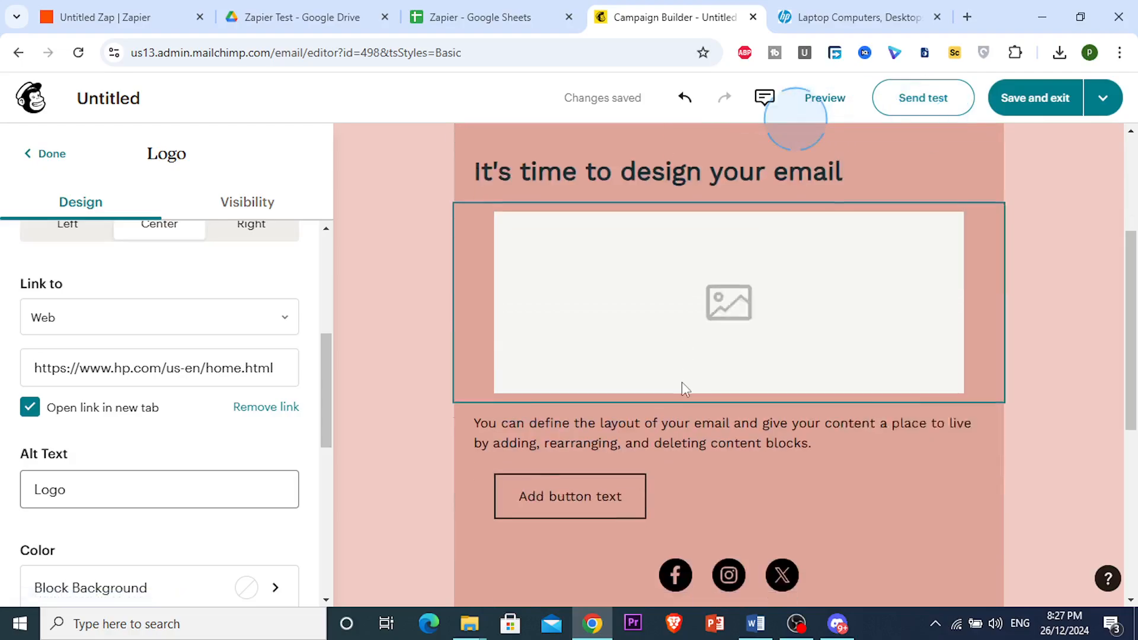
{"action": "left_click", "coordinate": [755, 295]}
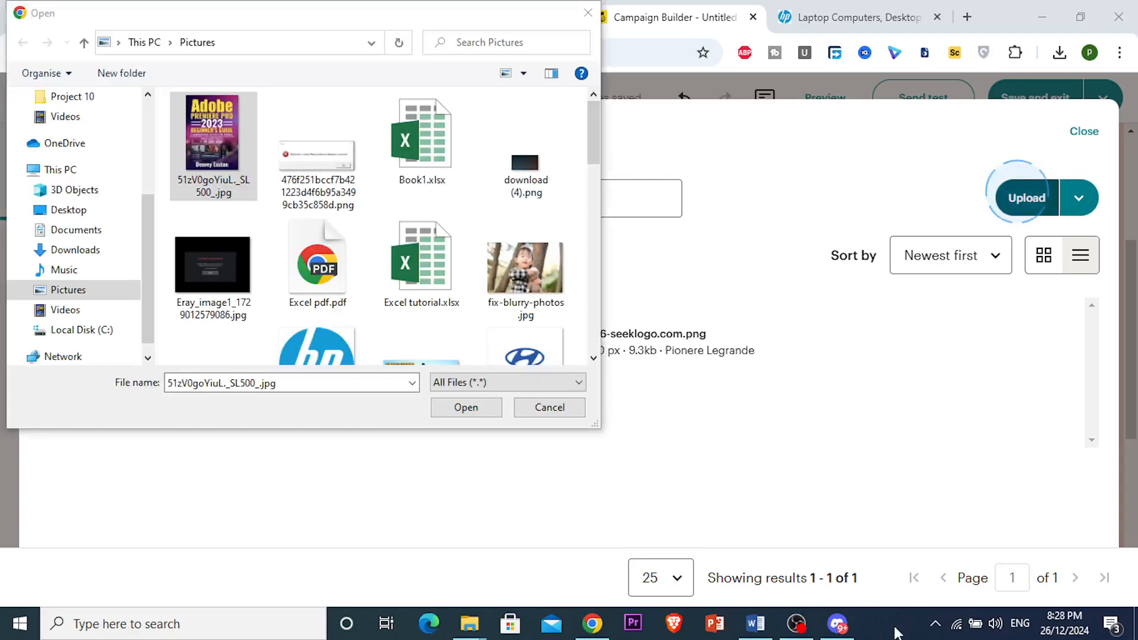
{"action": "left_click", "coordinate": [191, 159]}
{"action": "left_click", "coordinate": [470, 415]}
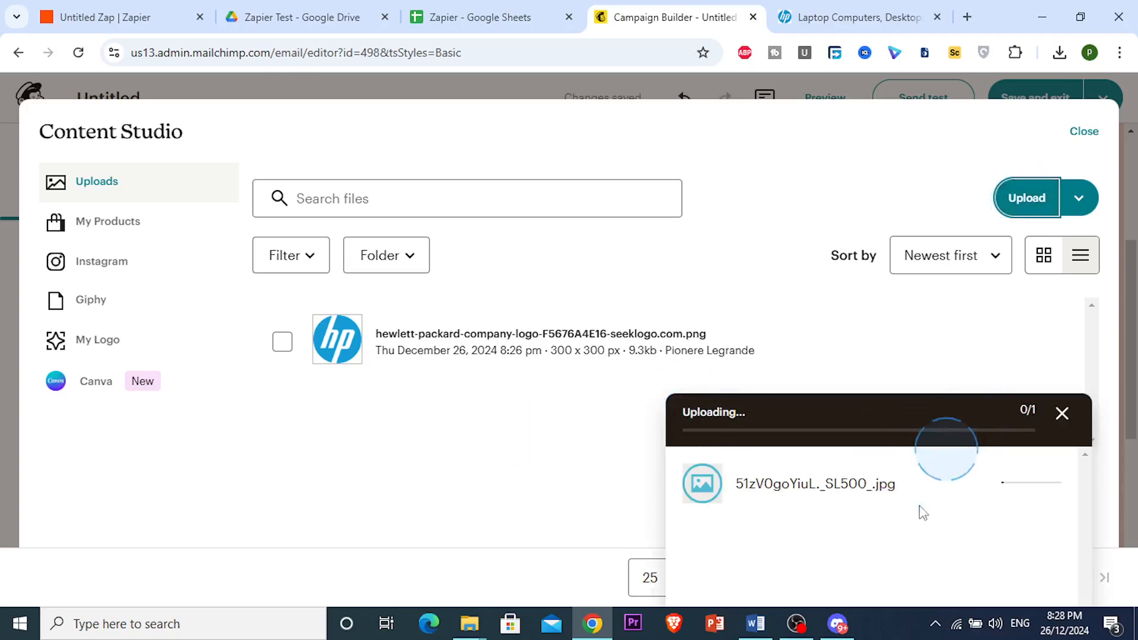
{"action": "left_click", "coordinate": [951, 493]}
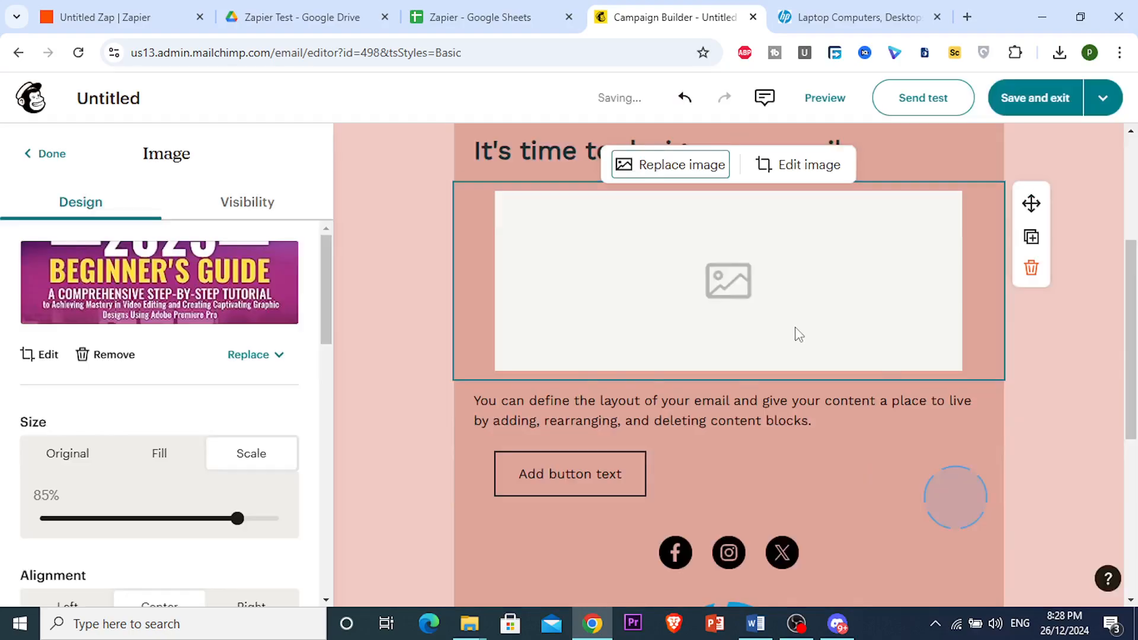
Replace the heading text above the image with "Its time to take Action!"
{"action": "scroll", "coordinate": [796, 325], "scroll_direction": "down", "scroll_amount": 8}
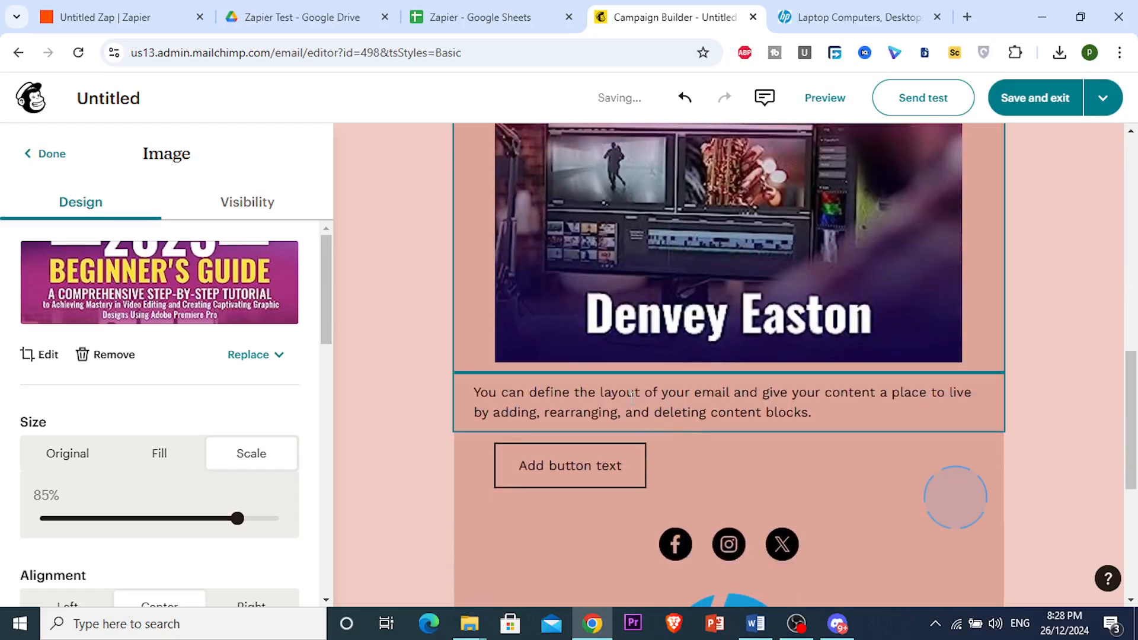
{"action": "scroll", "coordinate": [683, 374], "scroll_direction": "up", "scroll_amount": 3}
{"action": "scroll", "coordinate": [681, 365], "scroll_direction": "up", "scroll_amount": 10}
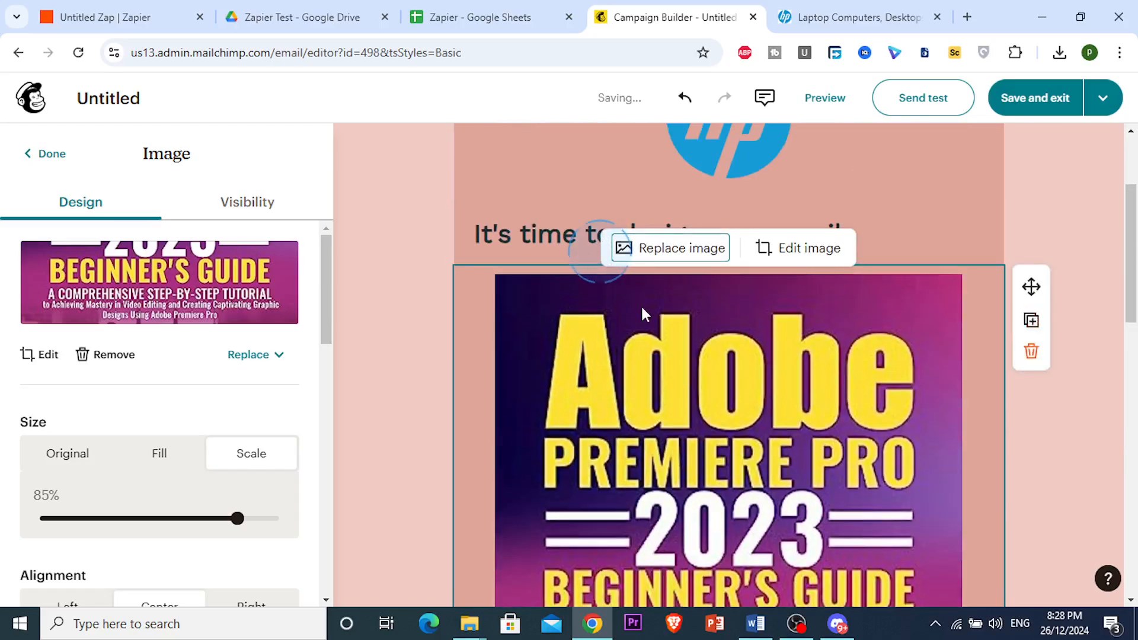
{"action": "left_click", "coordinate": [539, 418]}
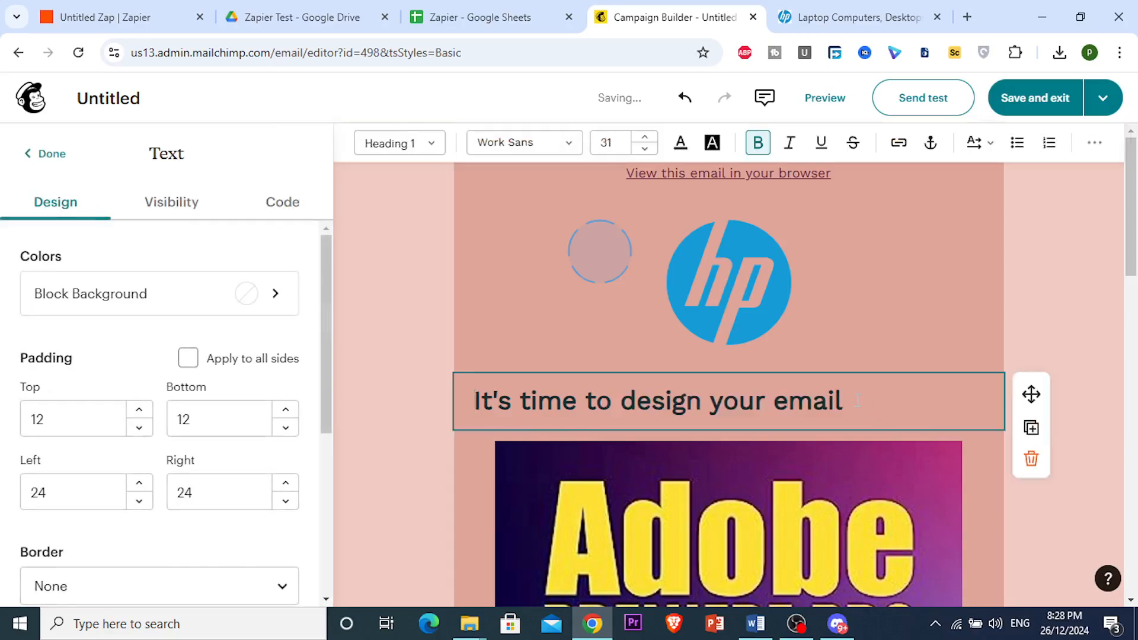
{"action": "triple_click", "coordinate": [747, 405]}
{"action": "key", "text": "BackSpace"}
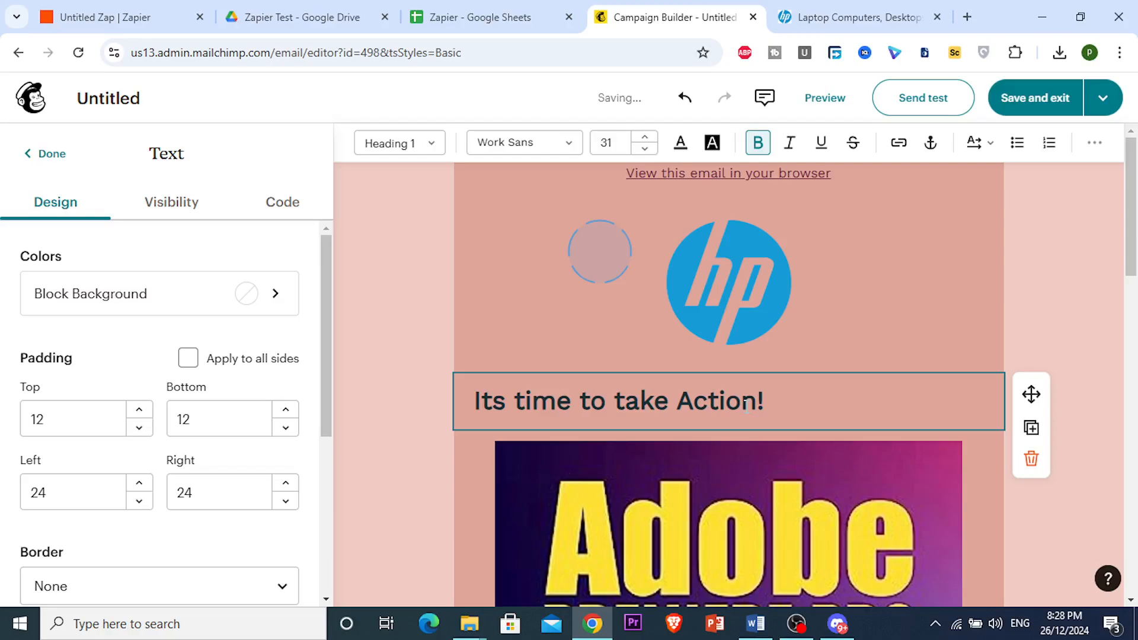
Examine the heading block's padding, border, margin and rounded corner settings, along with its visibility and code options
{"action": "triple_click", "coordinate": [746, 407]}
{"action": "scroll", "coordinate": [237, 369], "scroll_direction": "down", "scroll_amount": 1}
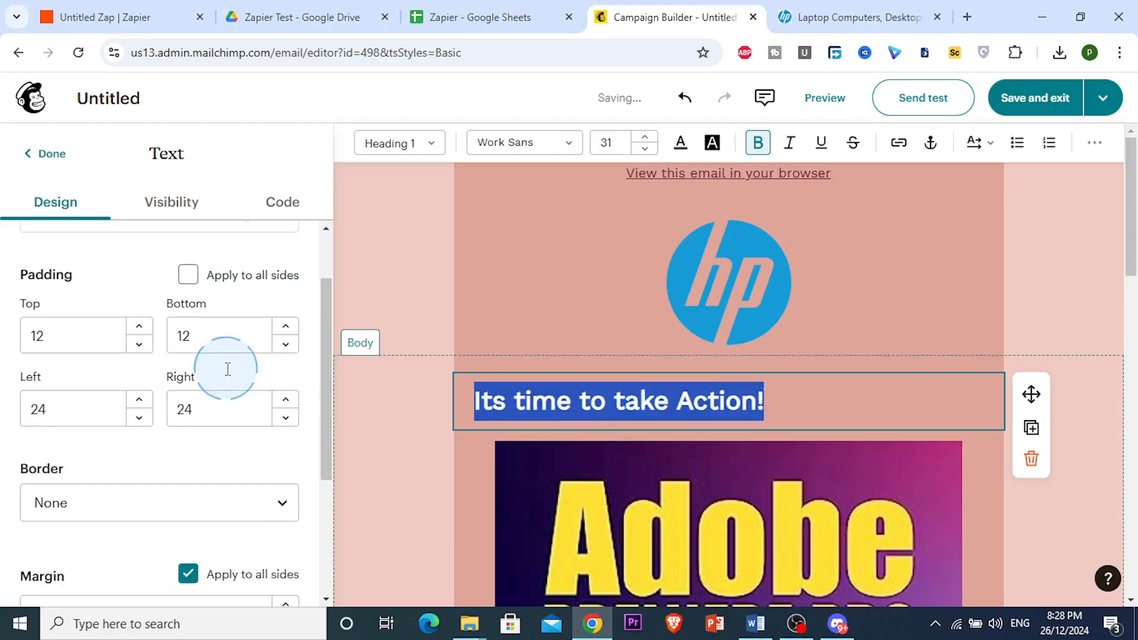
{"action": "scroll", "coordinate": [237, 470], "scroll_direction": "down", "scroll_amount": 1}
{"action": "scroll", "coordinate": [132, 296], "scroll_direction": "up", "scroll_amount": 1}
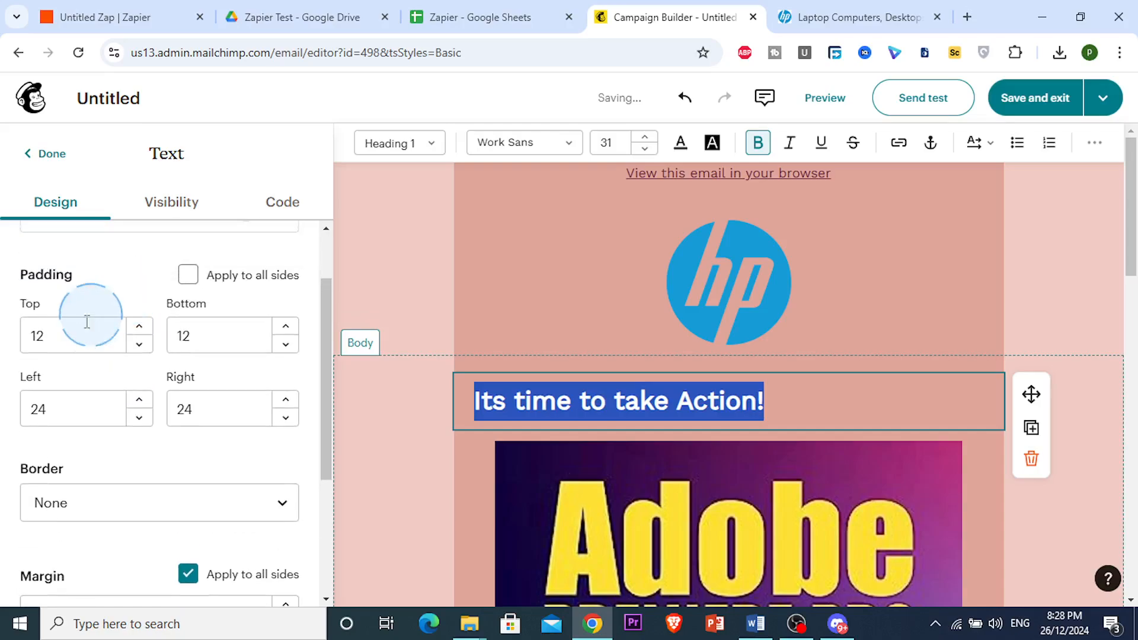
{"action": "scroll", "coordinate": [202, 363], "scroll_direction": "down", "scroll_amount": 3}
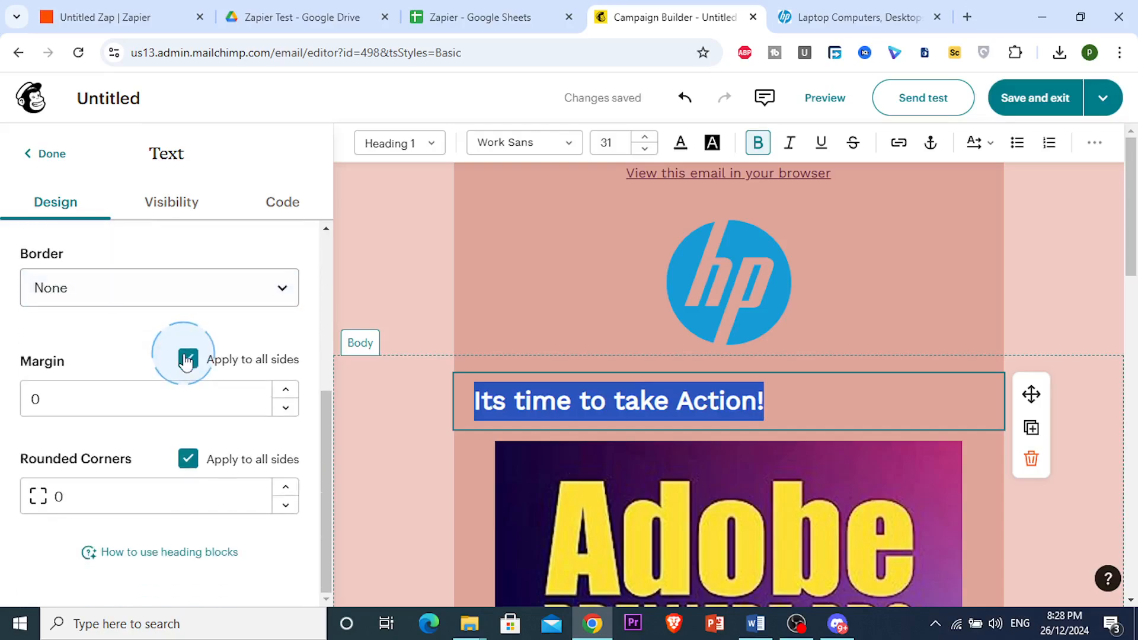
{"action": "scroll", "coordinate": [184, 296], "scroll_direction": "up", "scroll_amount": 4}
{"action": "left_click", "coordinate": [172, 203]}
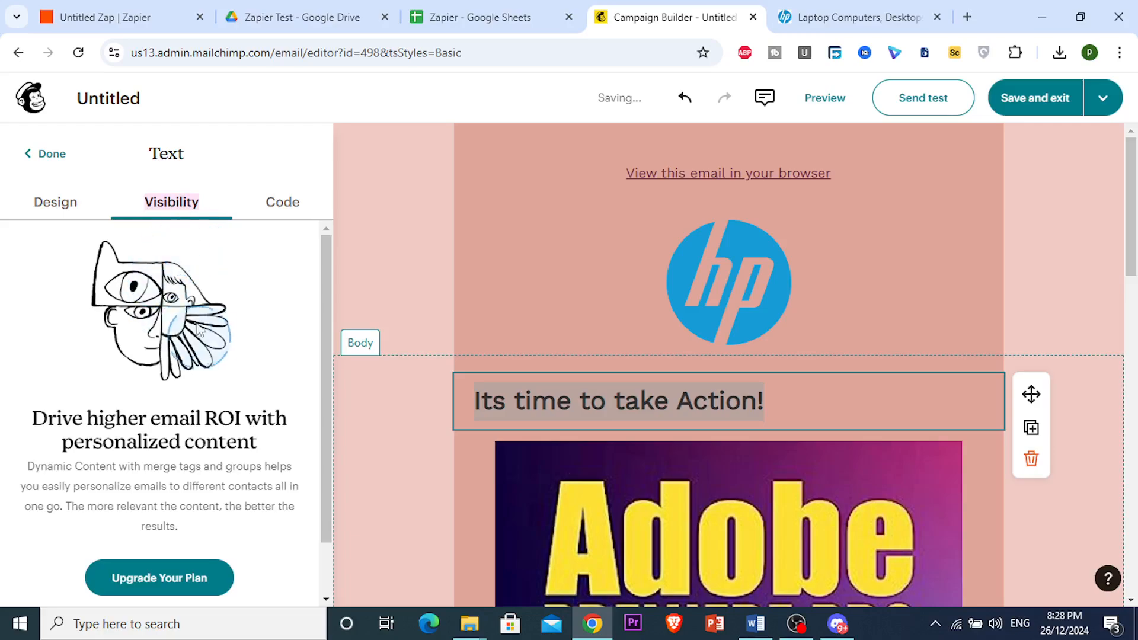
{"action": "scroll", "coordinate": [164, 320], "scroll_direction": "down", "scroll_amount": 1}
{"action": "left_click", "coordinate": [261, 201]}
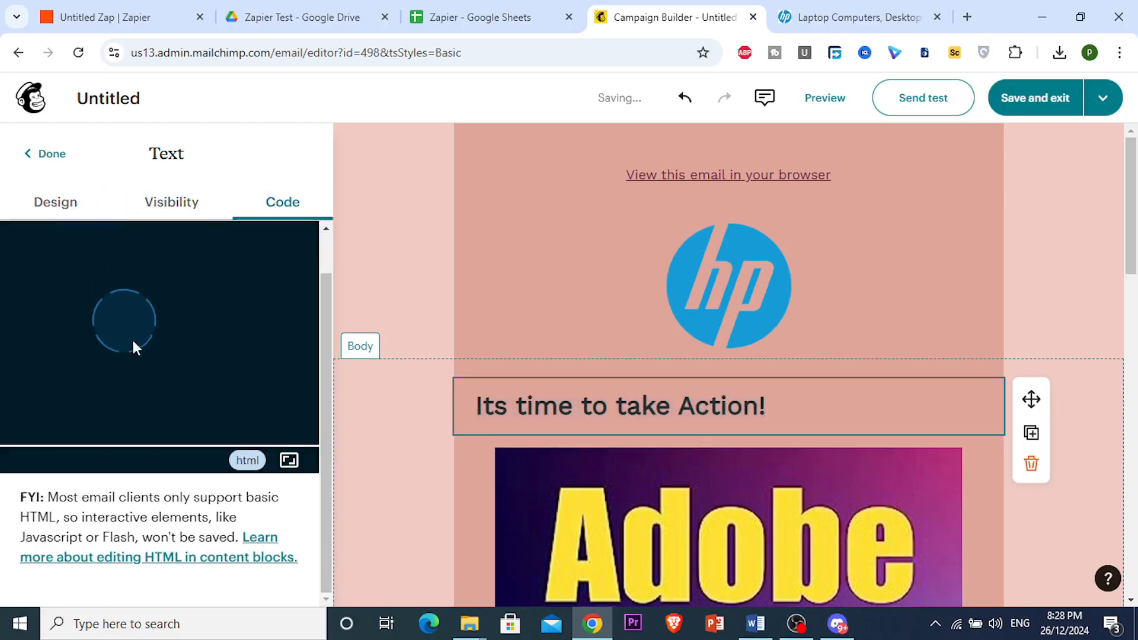
{"action": "left_click", "coordinate": [65, 214]}
{"action": "scroll", "coordinate": [155, 305], "scroll_direction": "up", "scroll_amount": 1}
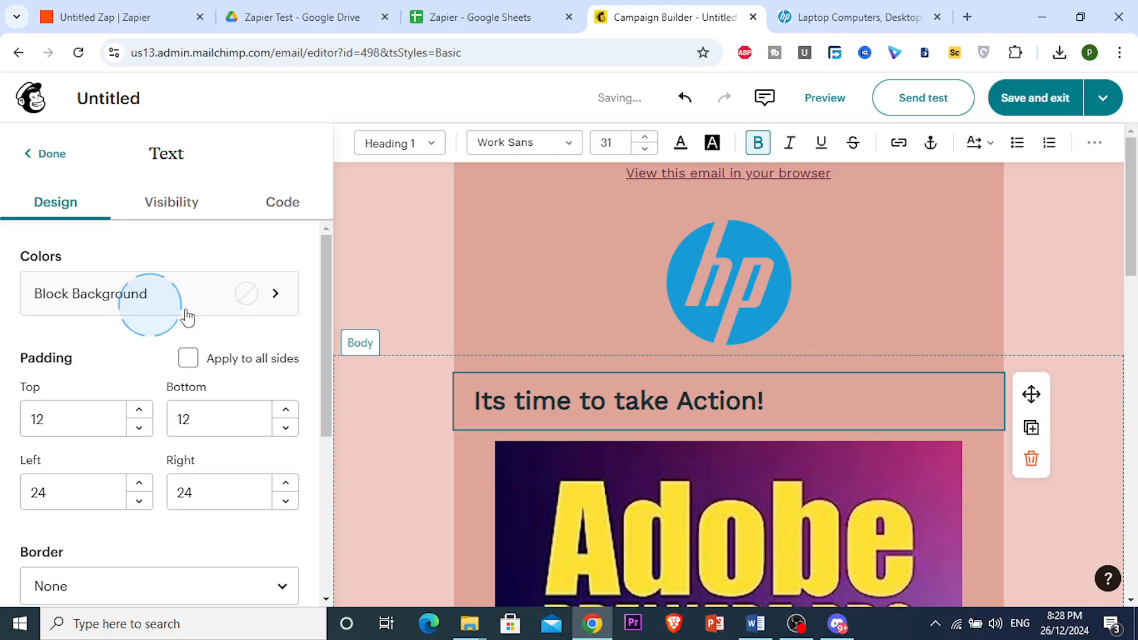
Try dark purple and white block backgrounds on the heading, return it to transparent and close the text settings
{"action": "left_click", "coordinate": [284, 307]}
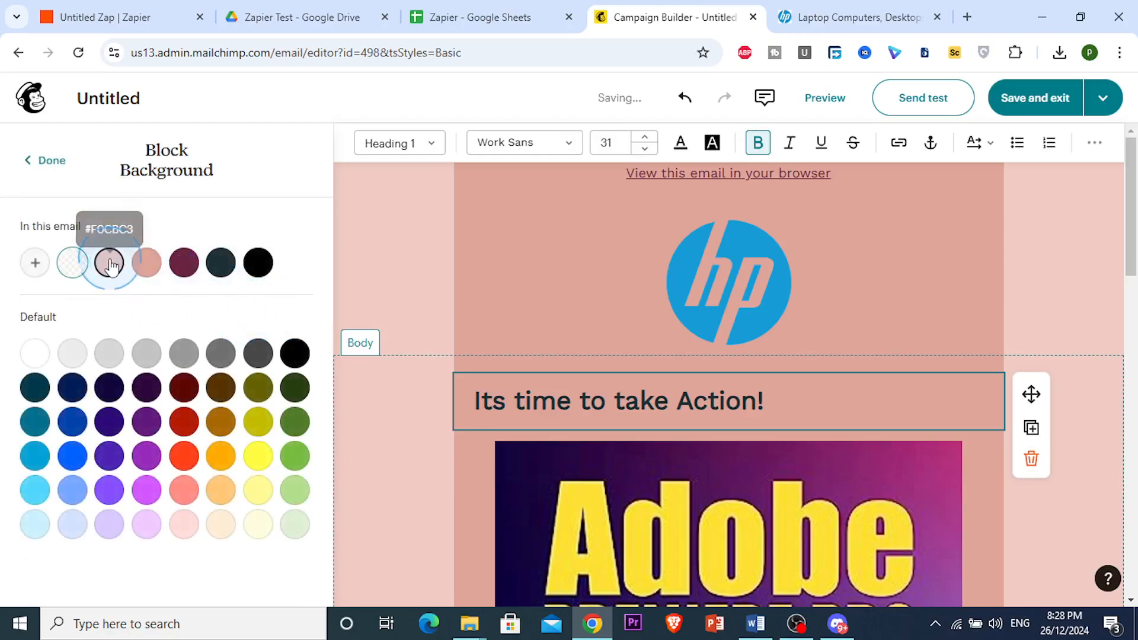
{"action": "left_click", "coordinate": [146, 392]}
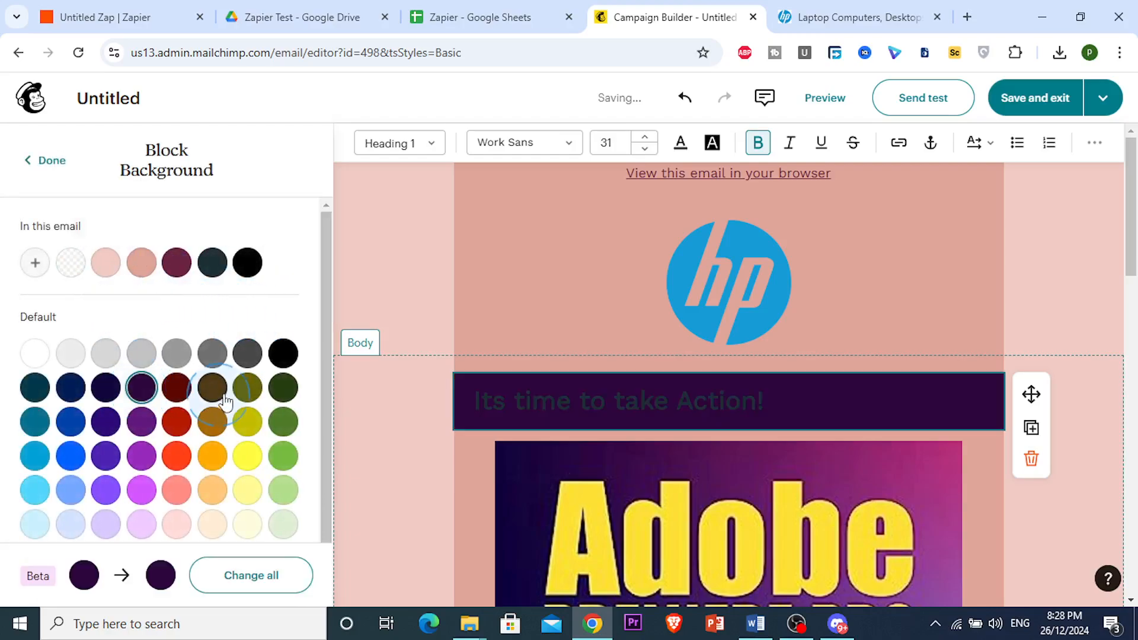
{"action": "scroll", "coordinate": [177, 380], "scroll_direction": "down", "scroll_amount": 1}
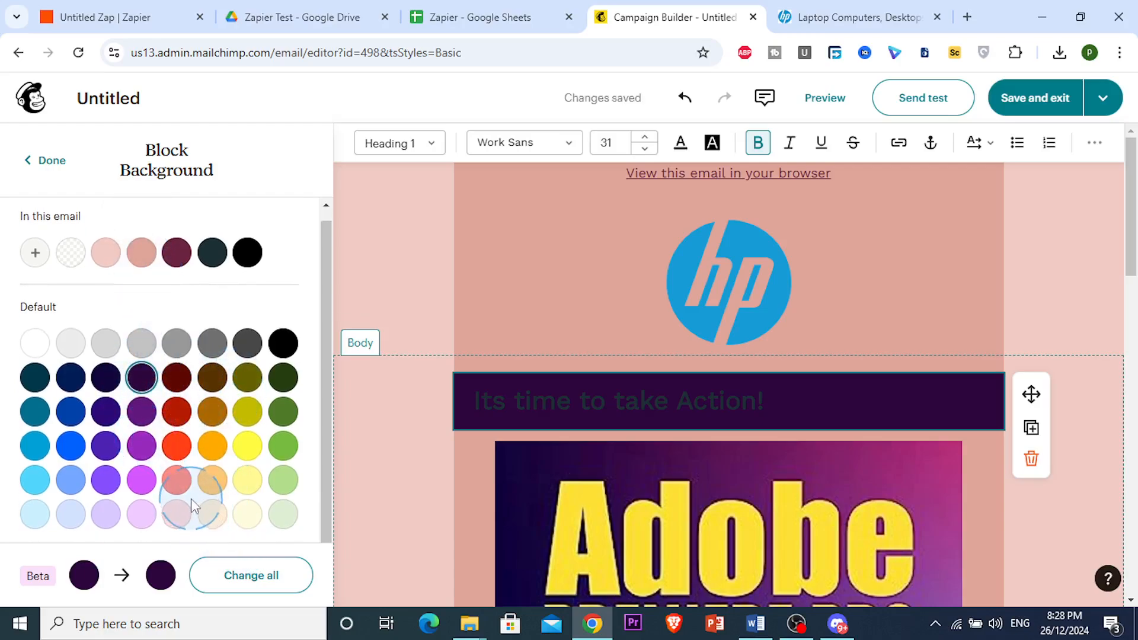
{"action": "scroll", "coordinate": [172, 415], "scroll_direction": "up", "scroll_amount": 1}
{"action": "left_click", "coordinate": [34, 354]}
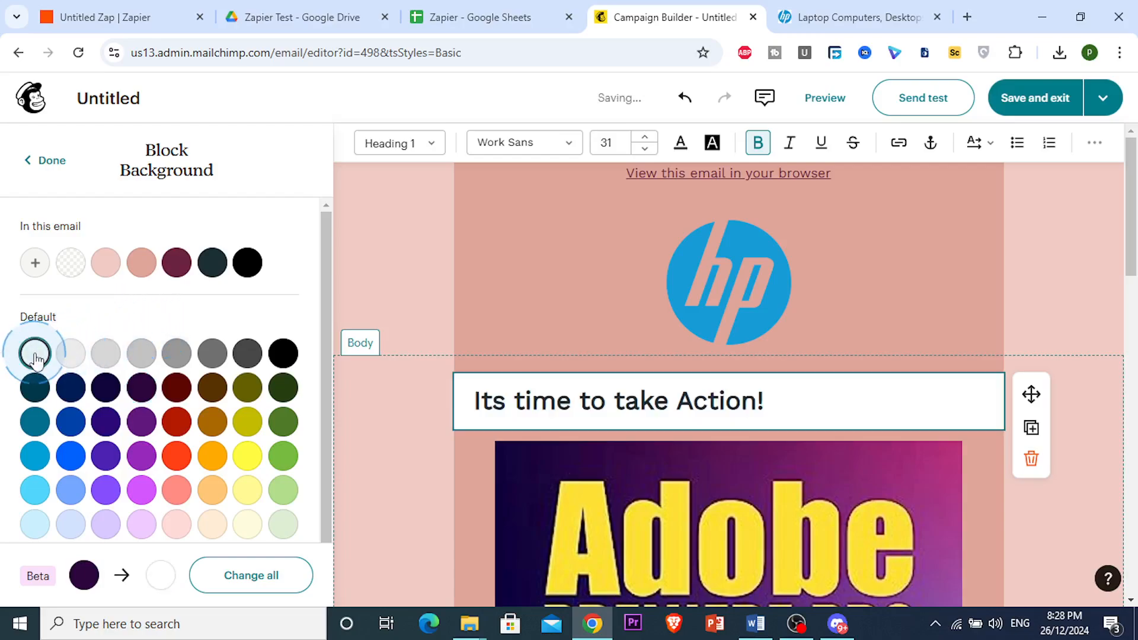
{"action": "left_click", "coordinate": [72, 263]}
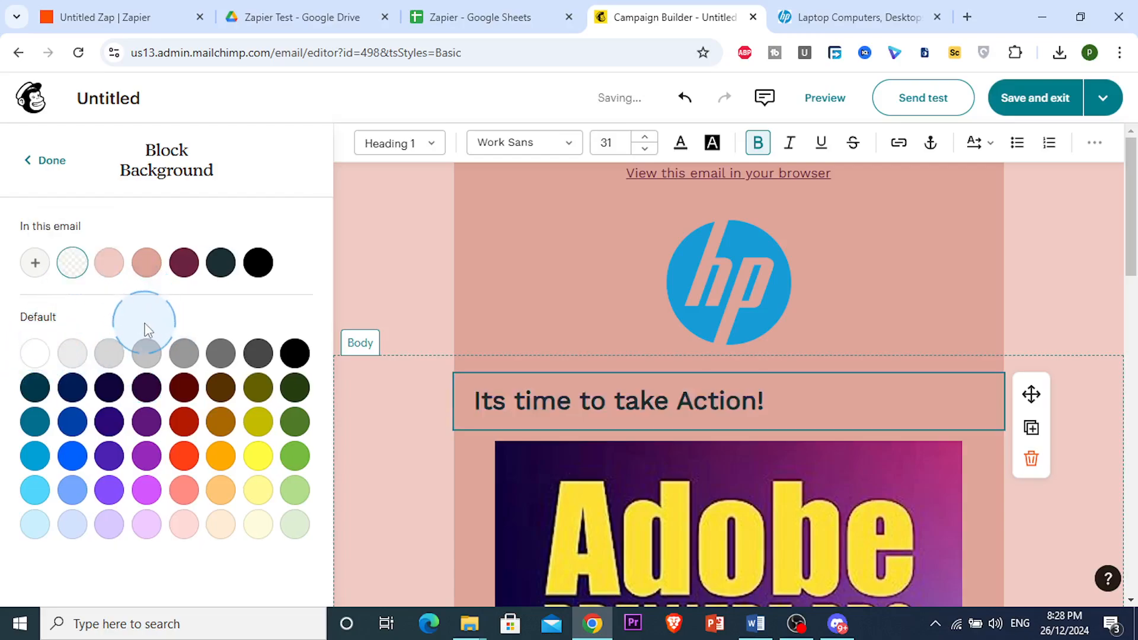
{"action": "left_click", "coordinate": [44, 157]}
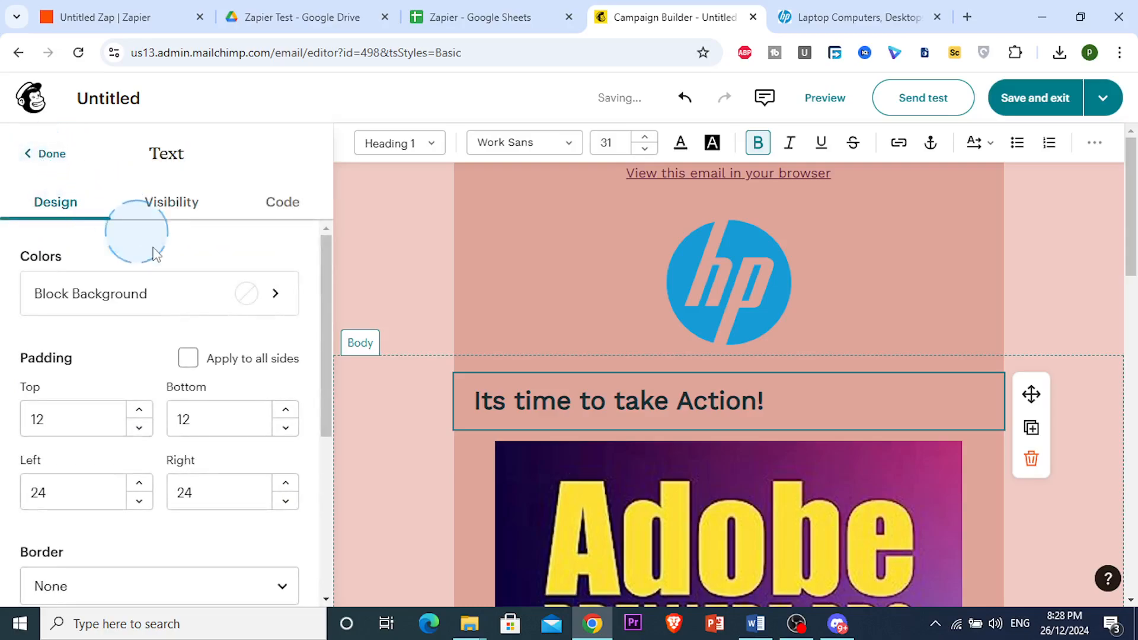
{"action": "scroll", "coordinate": [204, 318], "scroll_direction": "down", "scroll_amount": 5}
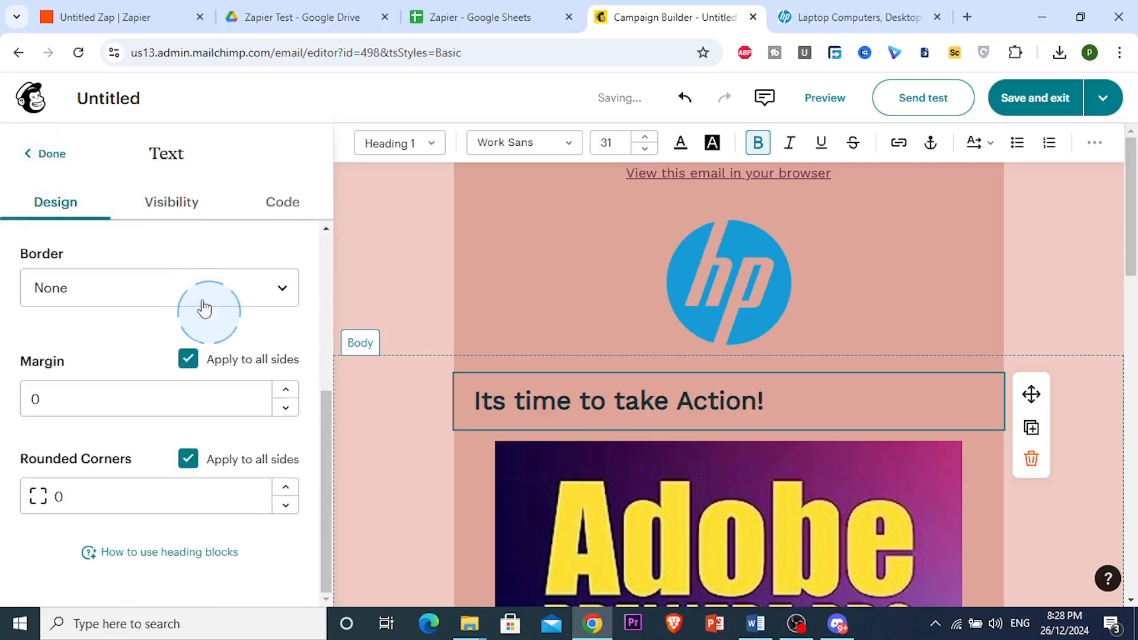
{"action": "left_click", "coordinate": [55, 160]}
{"action": "left_click", "coordinate": [41, 166]}
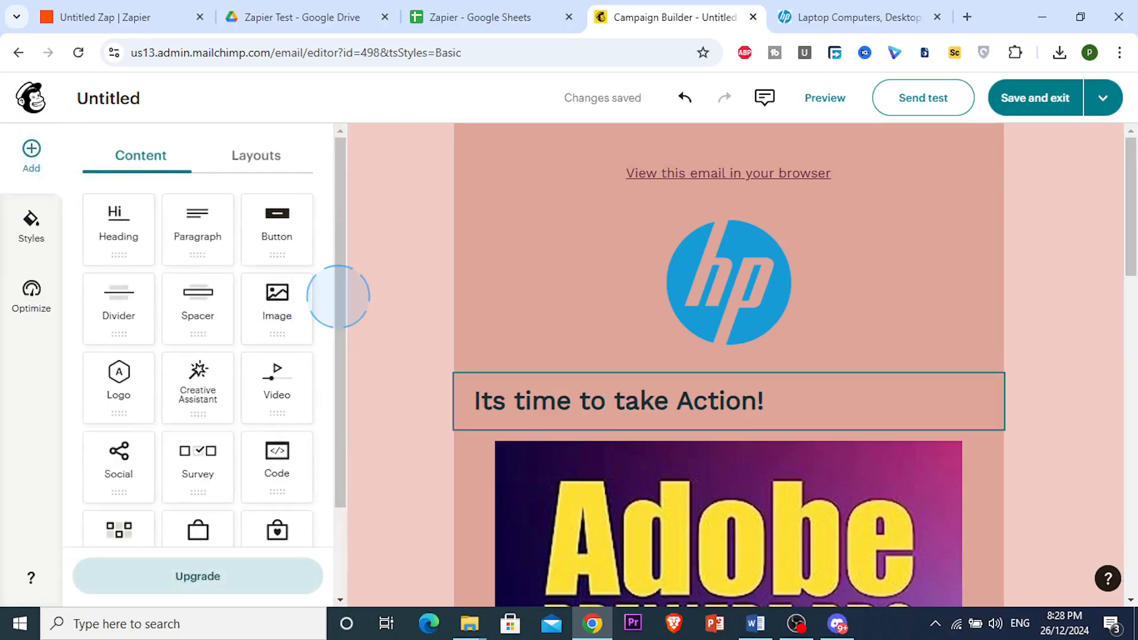
Color the heading "Its time to take Action!" bright yellow and make it italic and underlined
{"action": "double_click", "coordinate": [626, 409]}
{"action": "triple_click", "coordinate": [625, 409]}
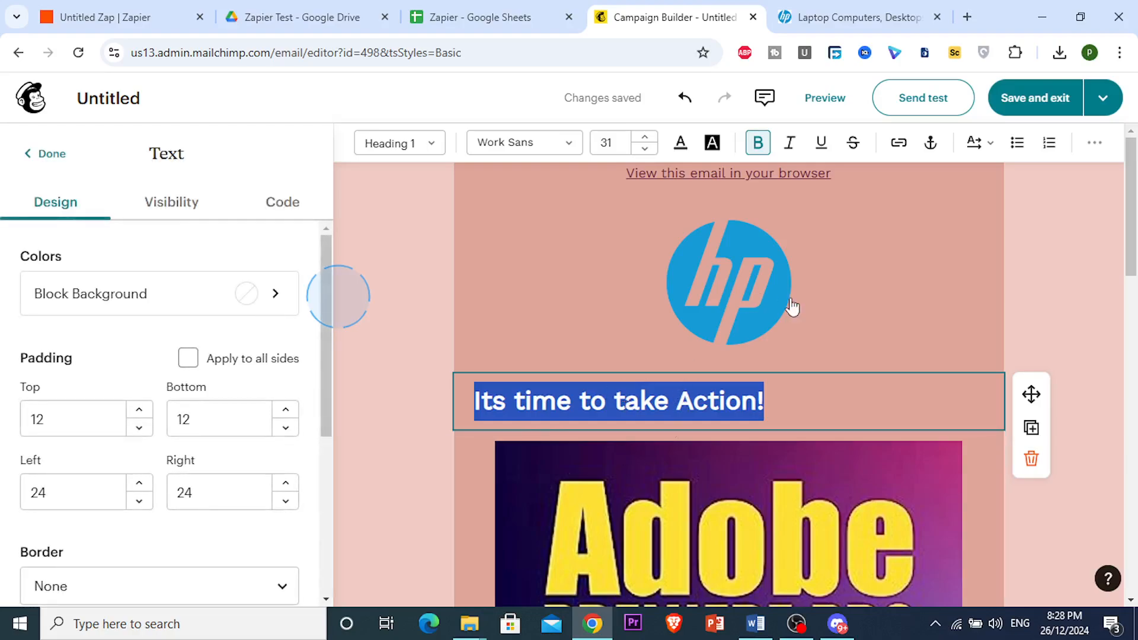
{"action": "left_click", "coordinate": [680, 142]}
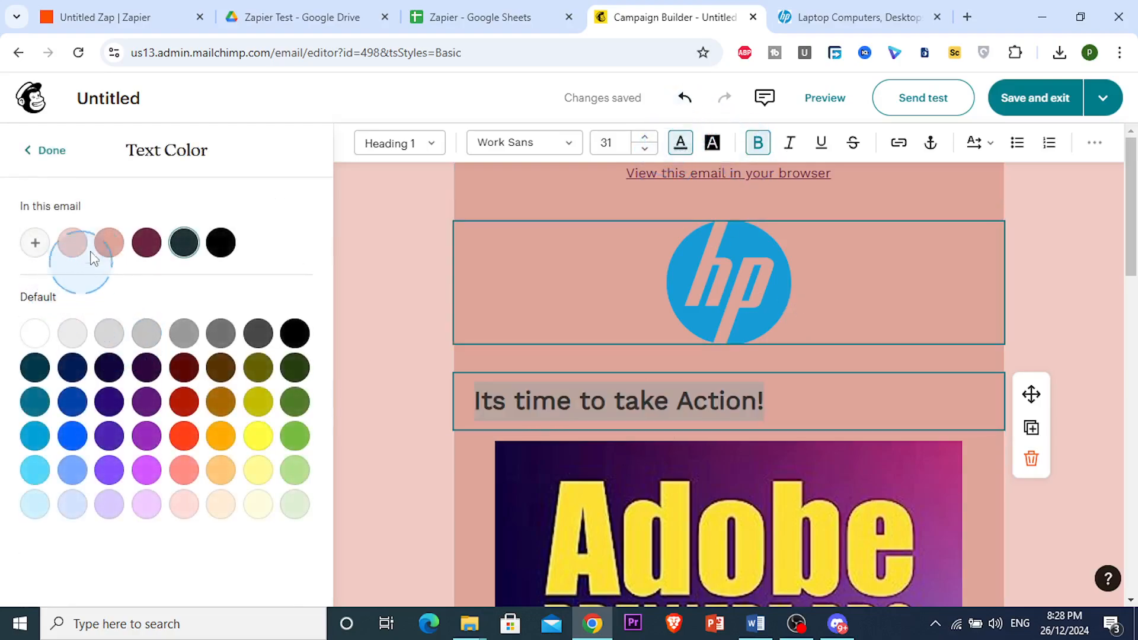
{"action": "left_click", "coordinate": [260, 445]}
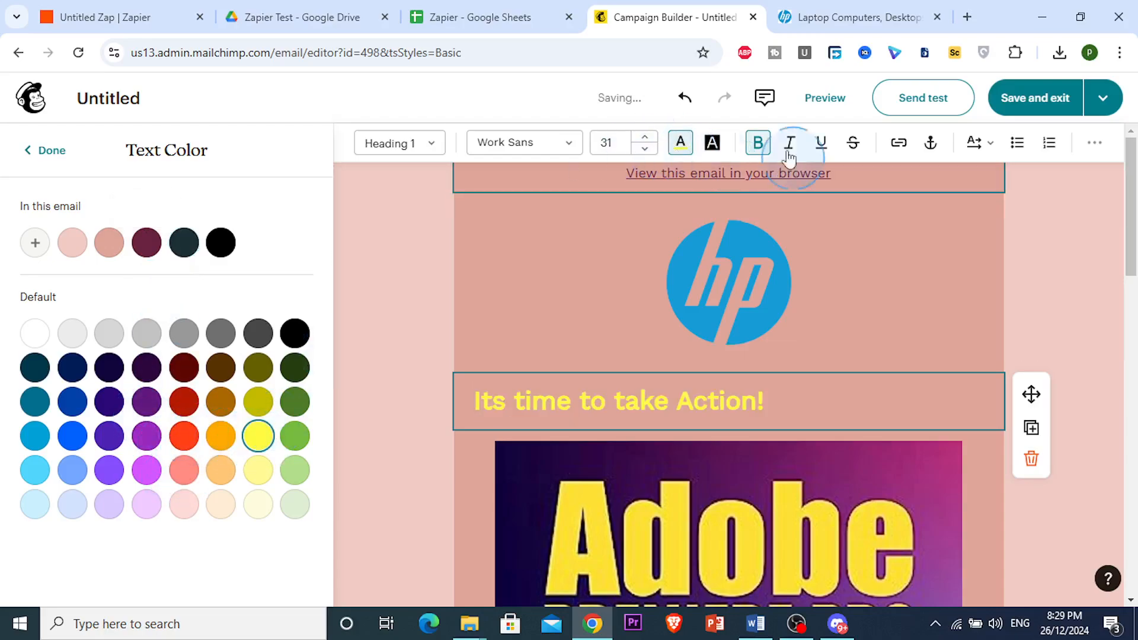
{"action": "left_click", "coordinate": [791, 145]}
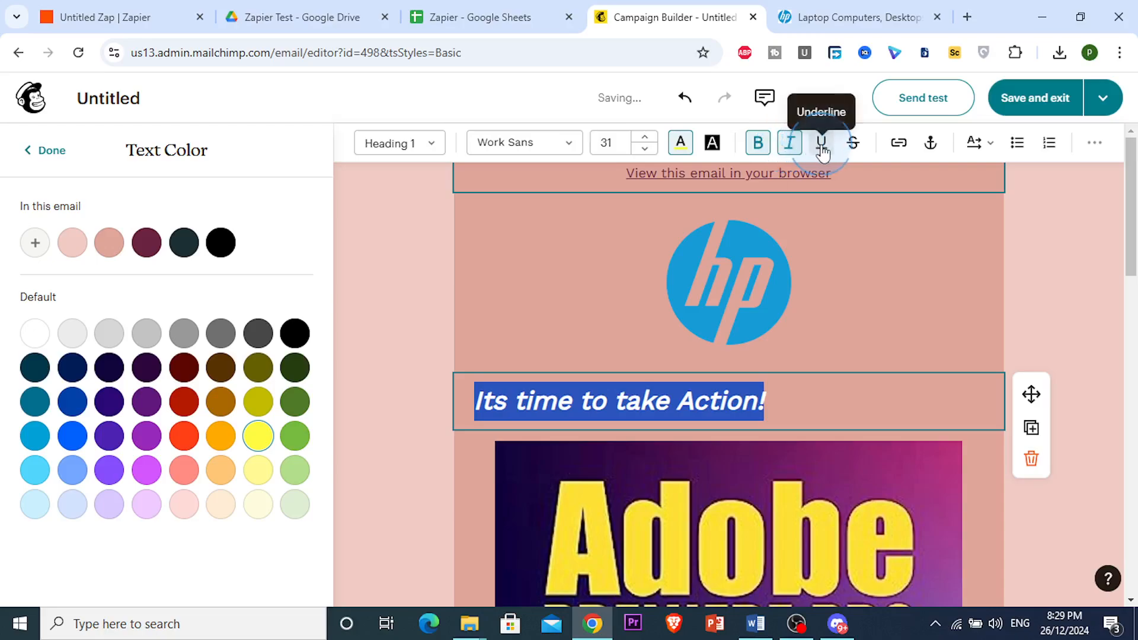
{"action": "left_click", "coordinate": [817, 150]}
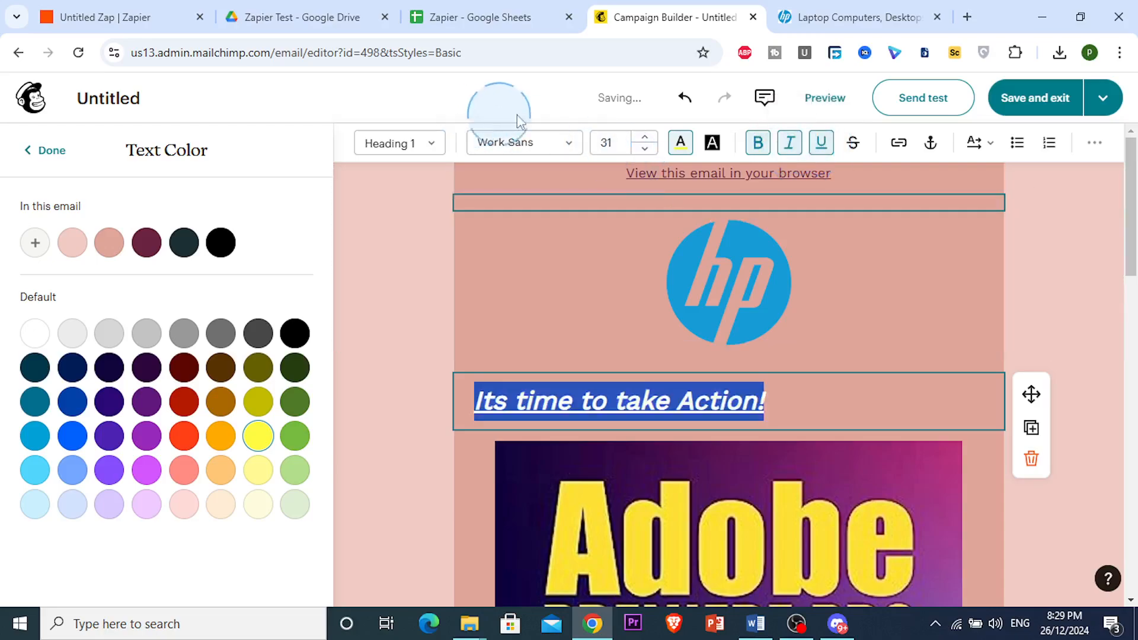
Change the heading's font to Anton and deselect it to check the look
{"action": "left_click", "coordinate": [575, 147]}
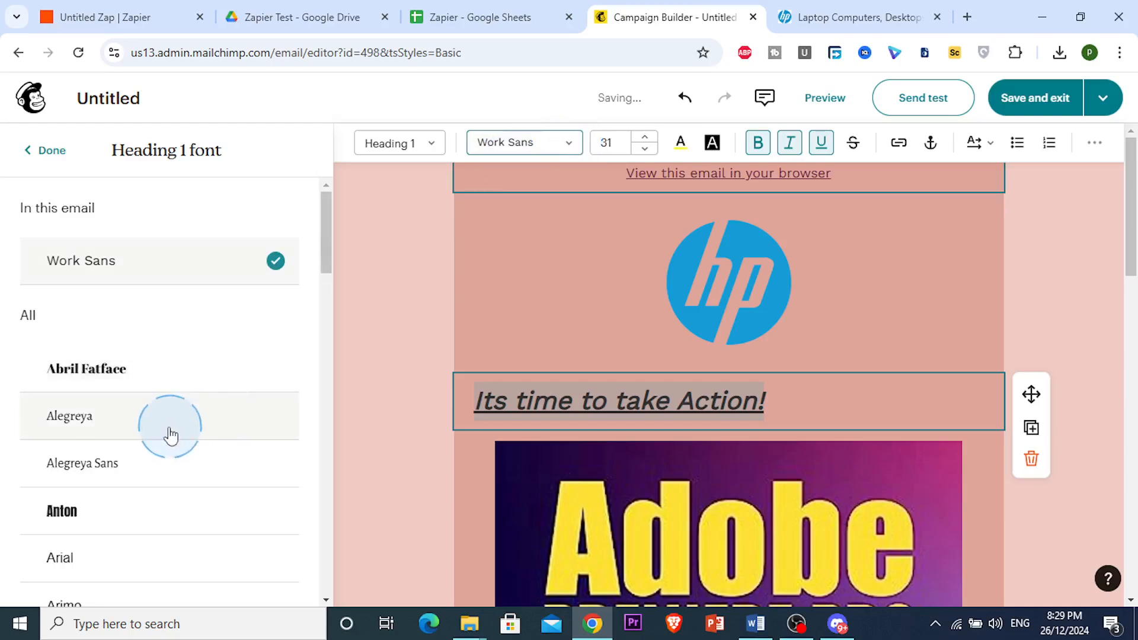
{"action": "left_click", "coordinate": [106, 513]}
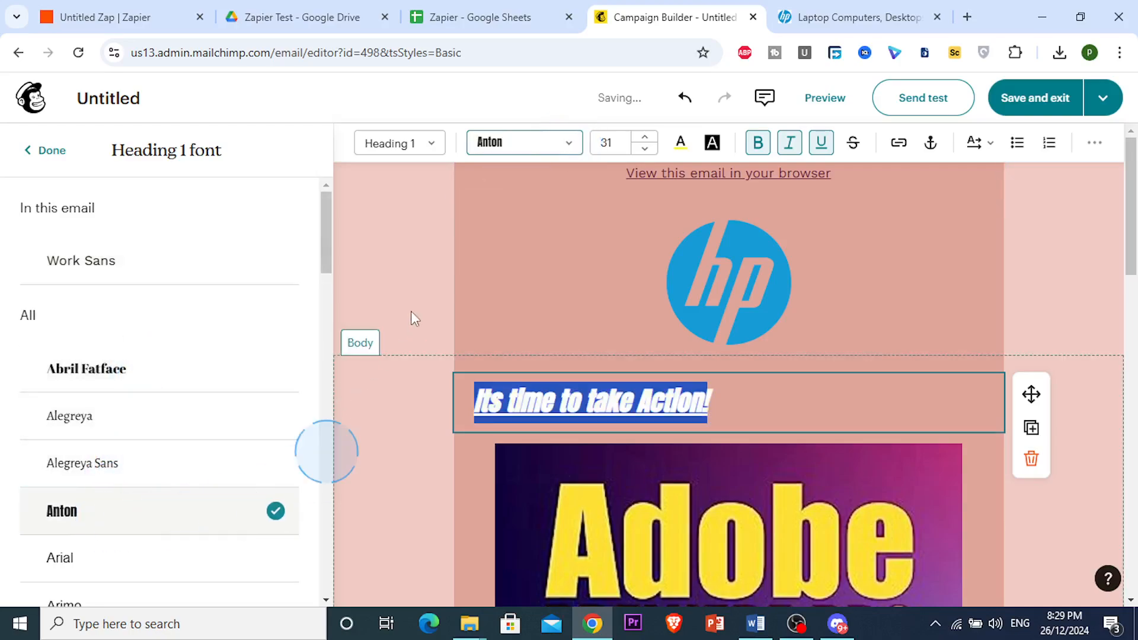
{"action": "left_click", "coordinate": [392, 317]}
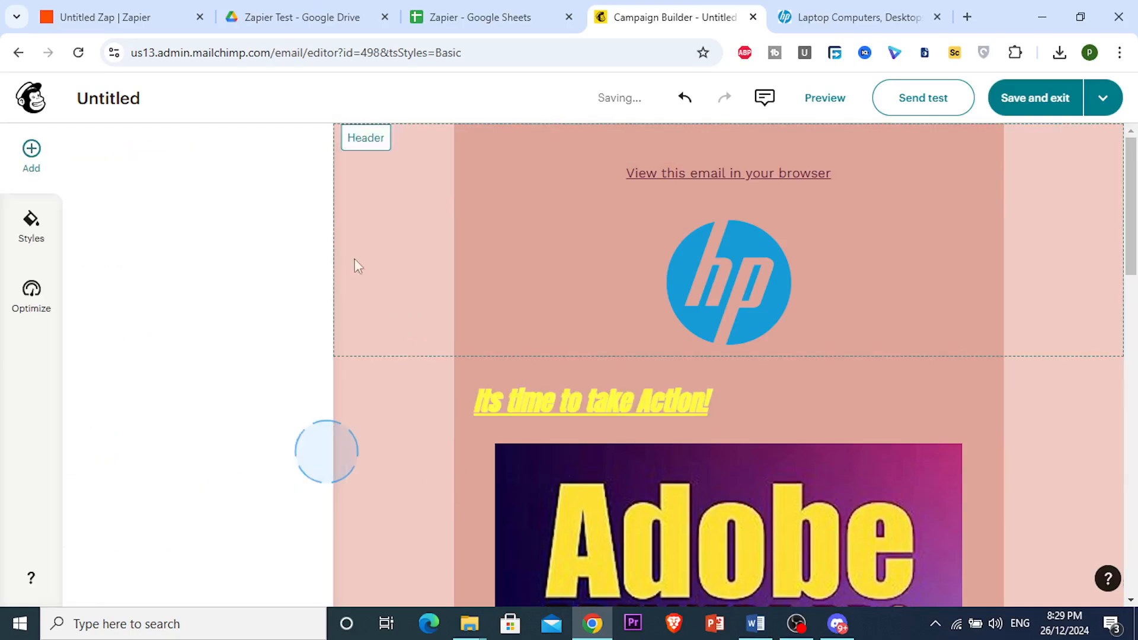
Recolor the heading text above the image black
{"action": "triple_click", "coordinate": [571, 406]}
{"action": "left_click", "coordinate": [680, 142]}
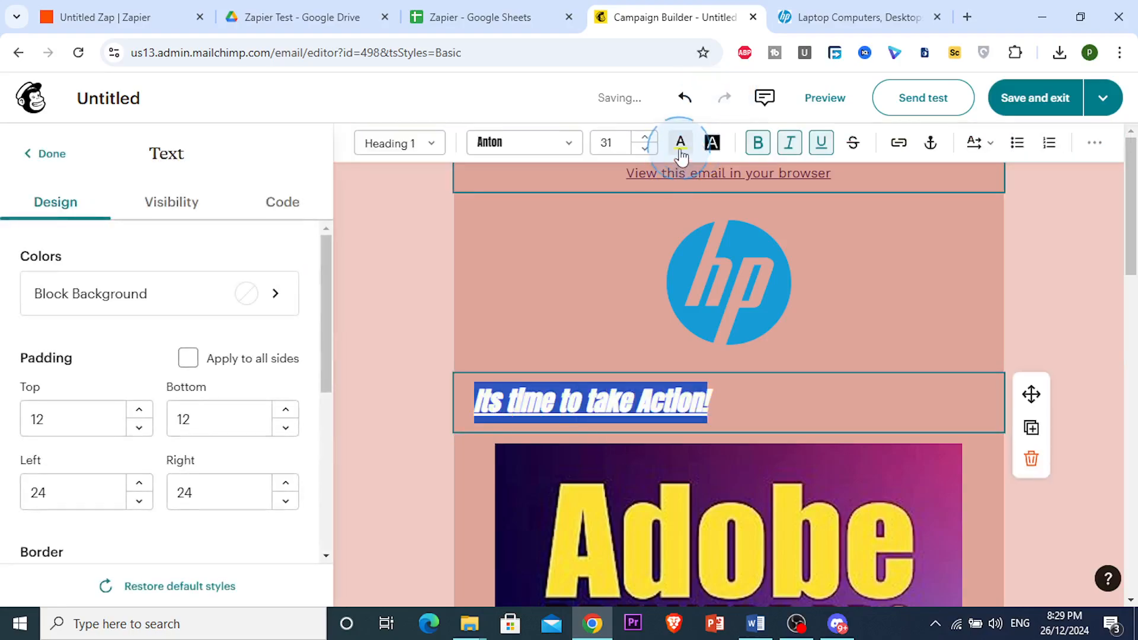
{"action": "left_click", "coordinate": [294, 333]}
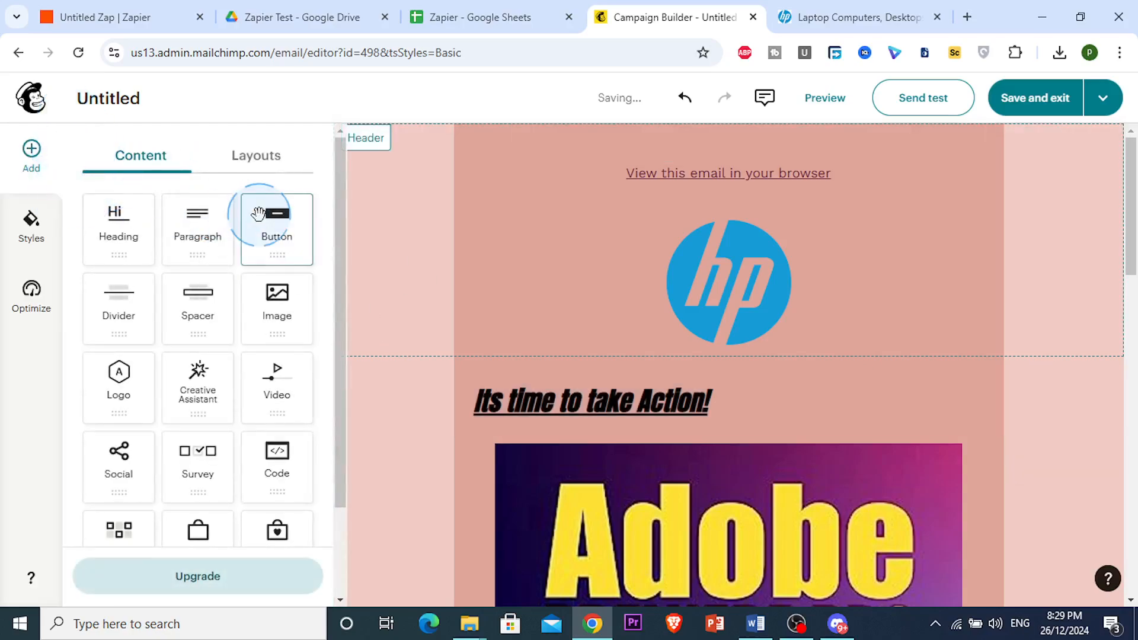
Look through the content blocks and layouts that can be added to the email
{"action": "scroll", "coordinate": [224, 272], "scroll_direction": "down", "scroll_amount": 1}
{"action": "scroll", "coordinate": [120, 300], "scroll_direction": "up", "scroll_amount": 1}
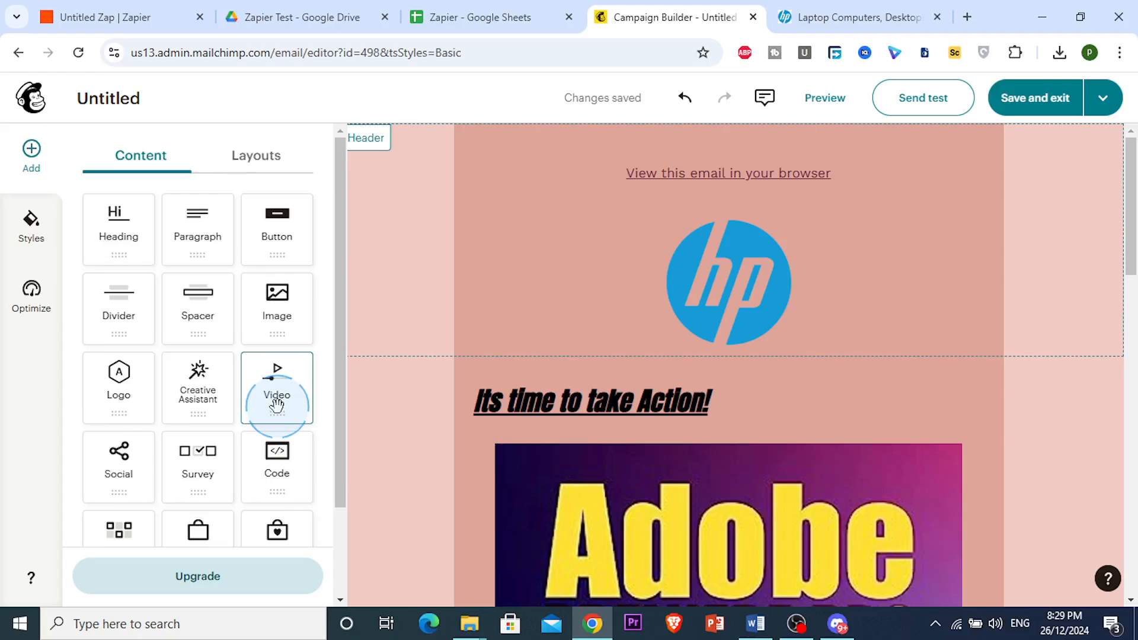
{"action": "scroll", "coordinate": [248, 397], "scroll_direction": "down", "scroll_amount": 1}
{"action": "scroll", "coordinate": [221, 386], "scroll_direction": "up", "scroll_amount": 1}
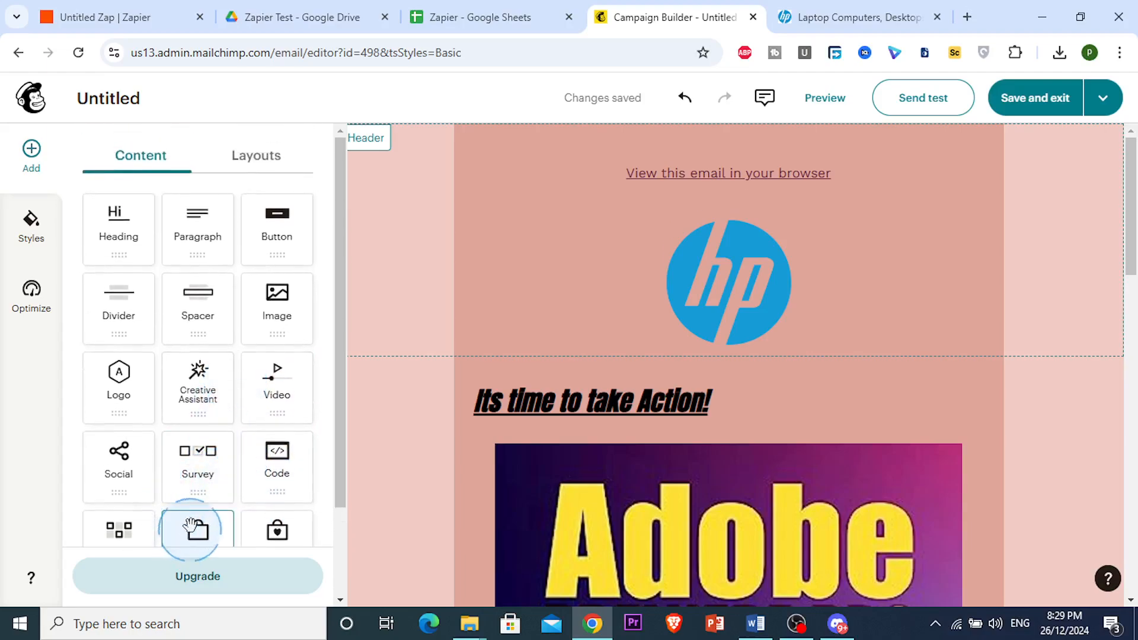
{"action": "left_click", "coordinate": [261, 158]}
Examine the email's desktop and mobile style options and check the mobile preview down to the footer, ending on the desktop styles
{"action": "left_click", "coordinate": [31, 221]}
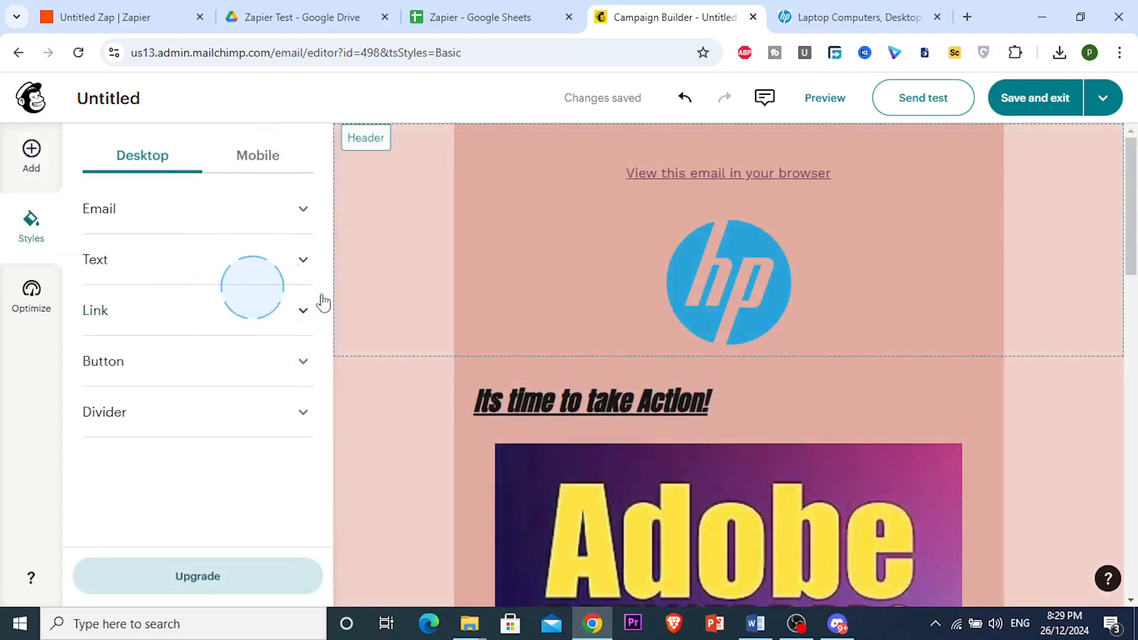
{"action": "left_click", "coordinate": [258, 211]}
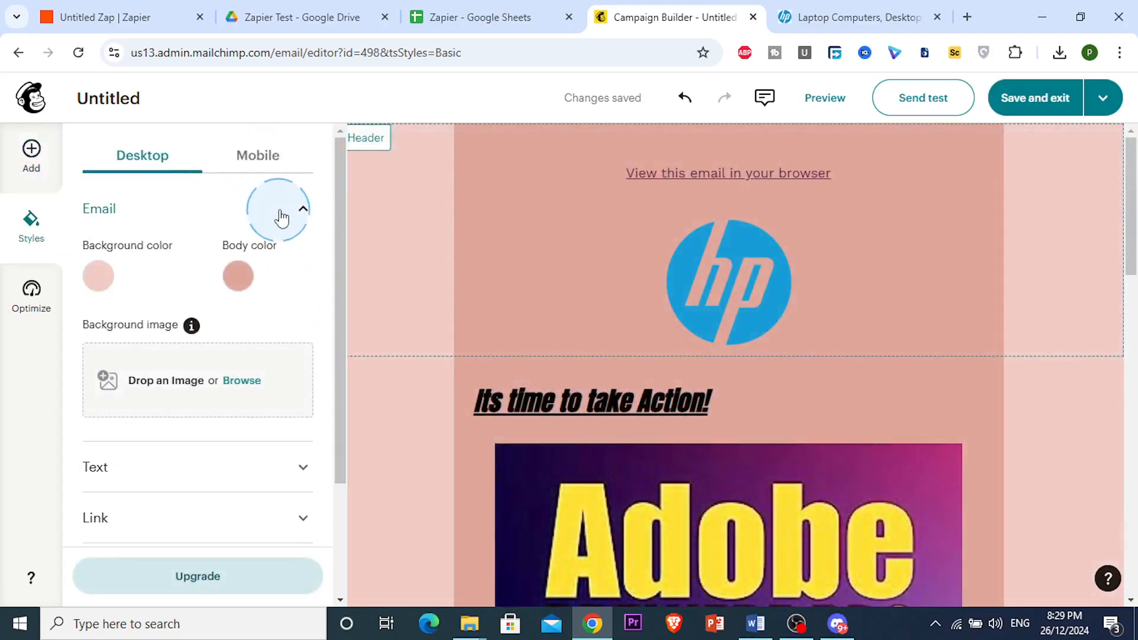
{"action": "left_click", "coordinate": [263, 171]}
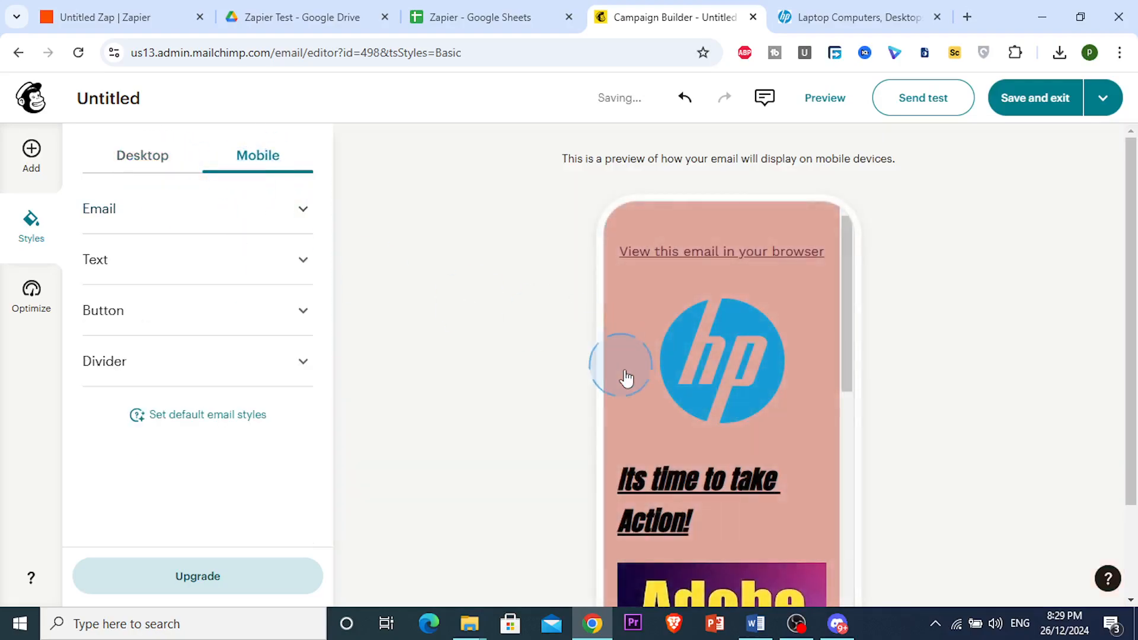
{"action": "scroll", "coordinate": [626, 379], "scroll_direction": "down", "scroll_amount": 10}
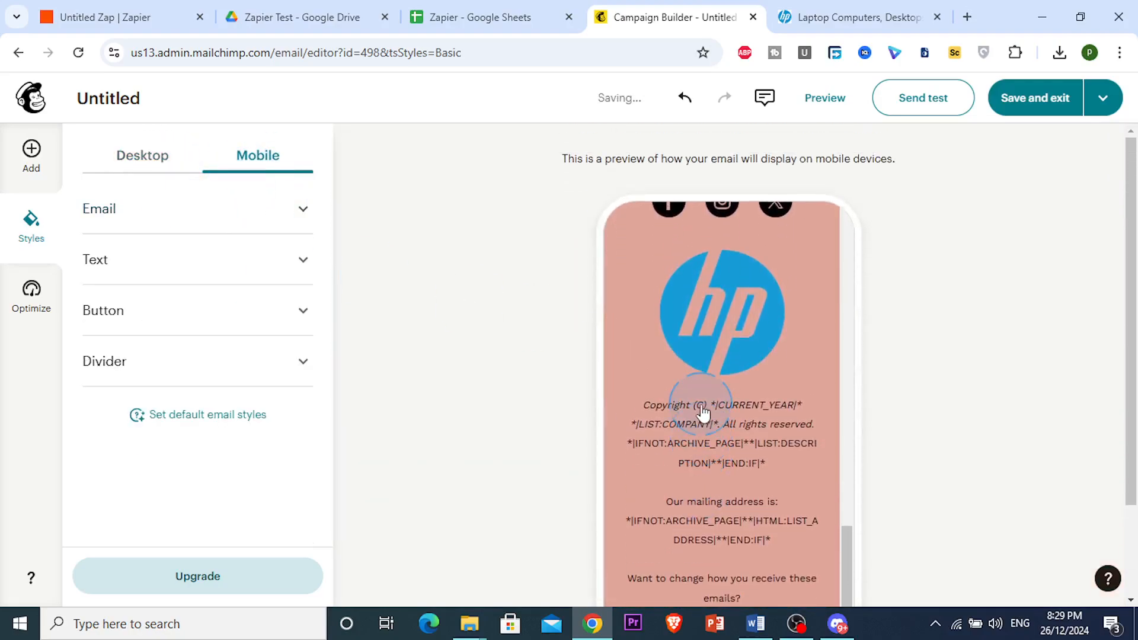
{"action": "scroll", "coordinate": [703, 413], "scroll_direction": "up", "scroll_amount": 4}
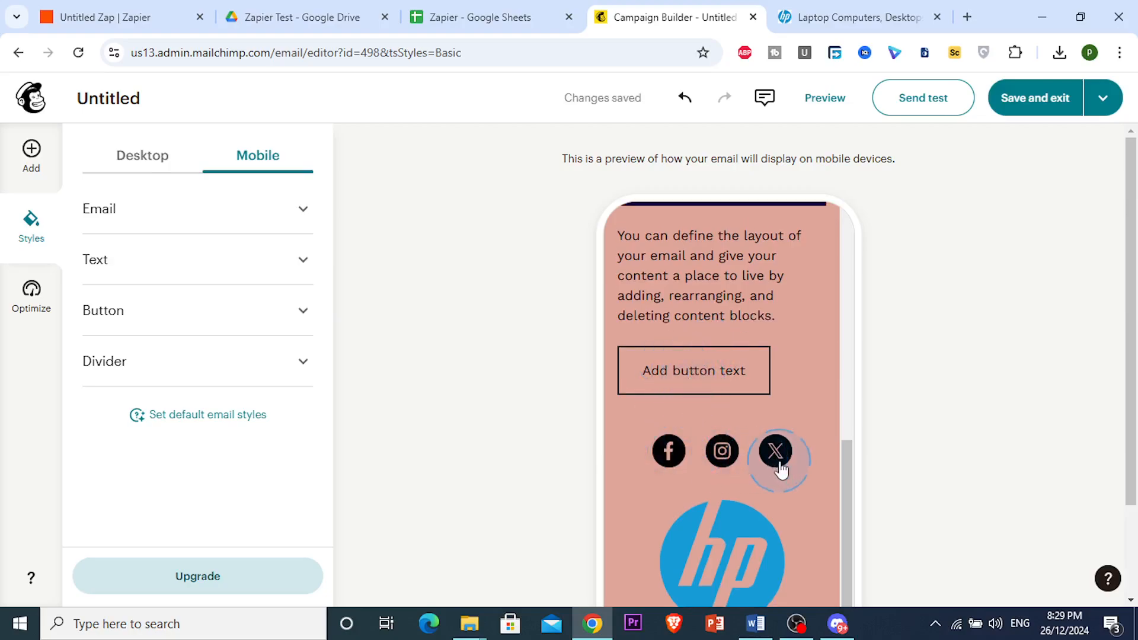
{"action": "scroll", "coordinate": [703, 465], "scroll_direction": "down", "scroll_amount": 5}
{"action": "left_click", "coordinate": [121, 159]}
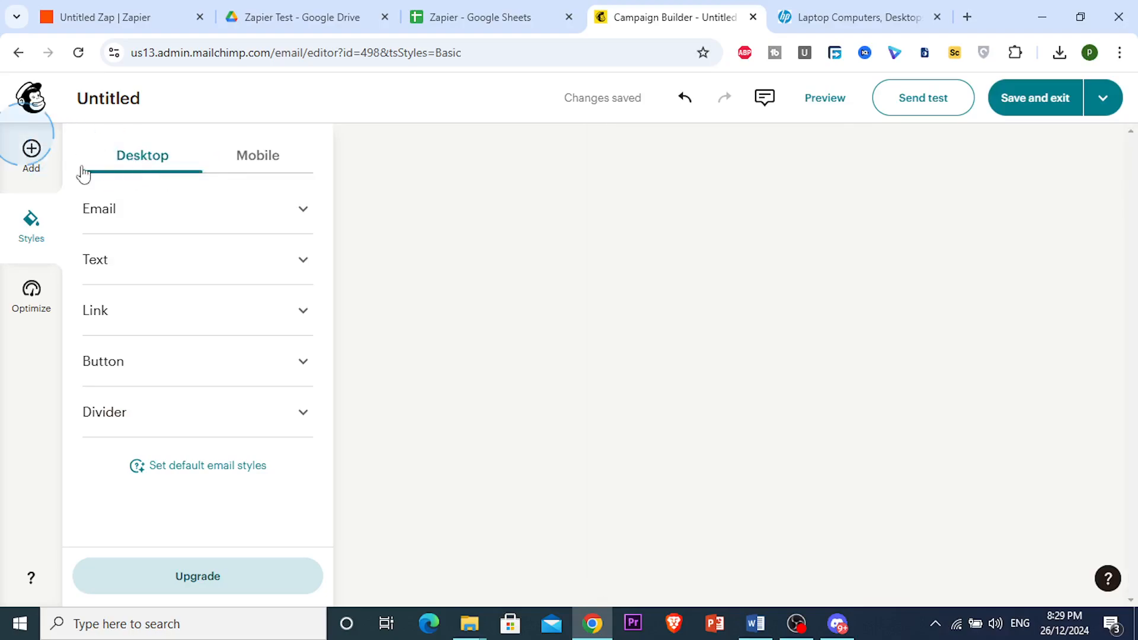
{"action": "left_click", "coordinate": [41, 159]}
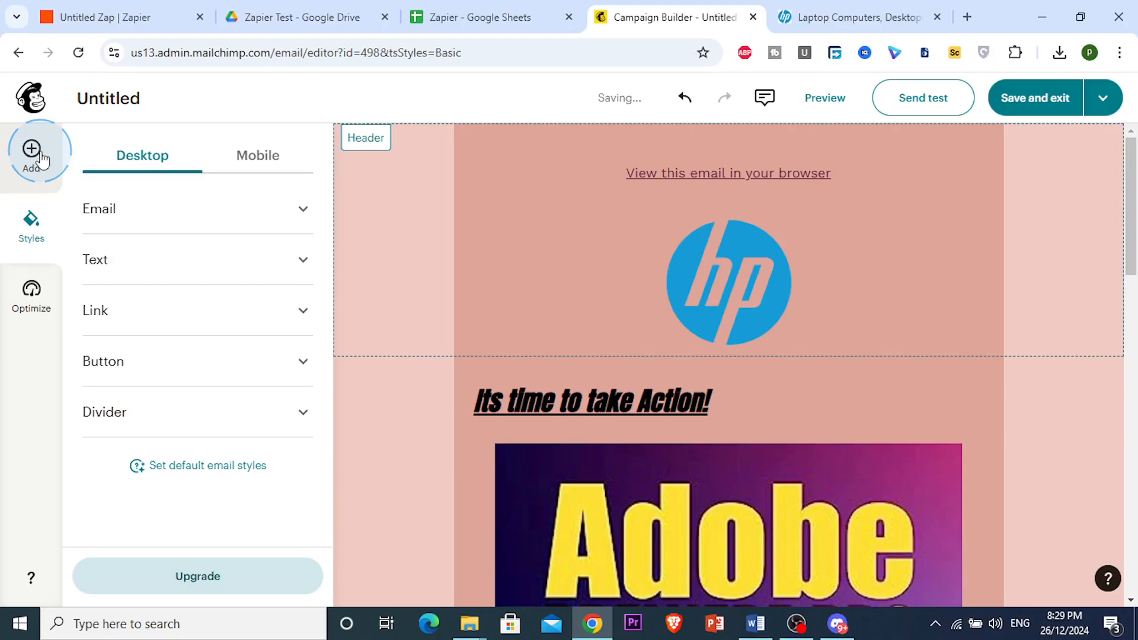
{"action": "left_click", "coordinate": [269, 234]}
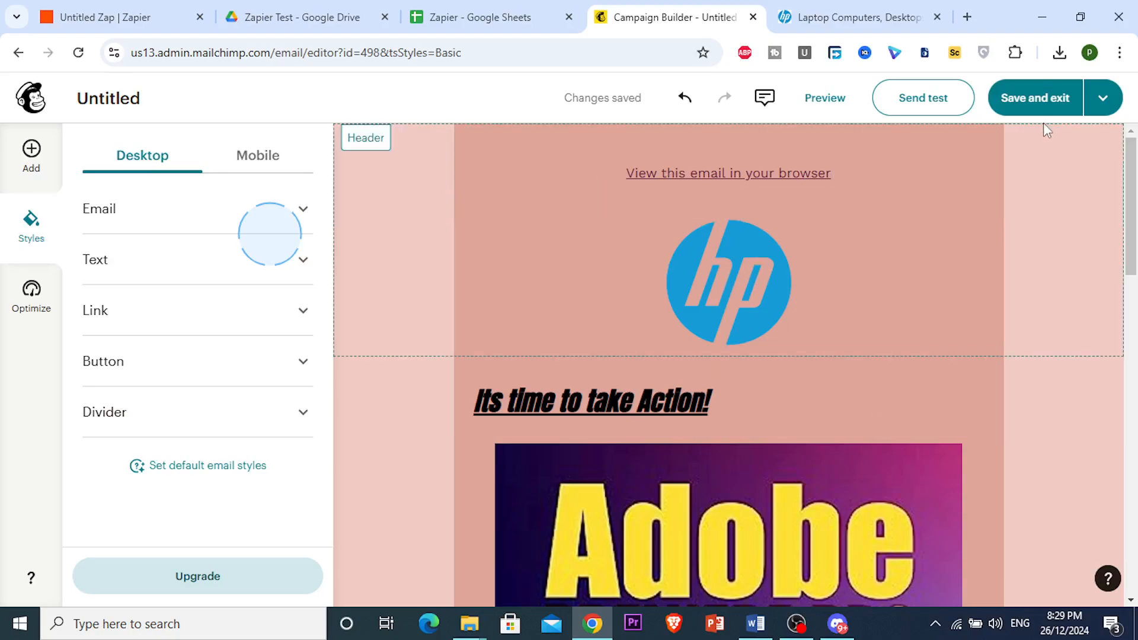
Preview the email as it appears on desktop, test the HP logo's link and return to the preview
{"action": "left_click", "coordinate": [825, 96]}
{"action": "left_click", "coordinate": [781, 183]}
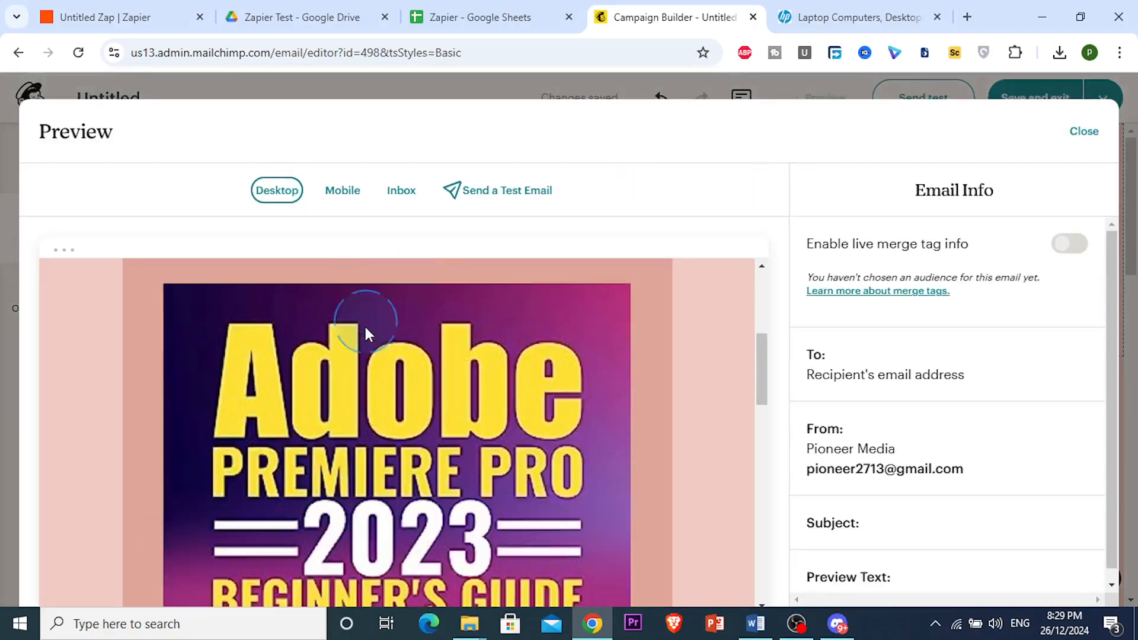
{"action": "scroll", "coordinate": [379, 338], "scroll_direction": "down", "scroll_amount": 14}
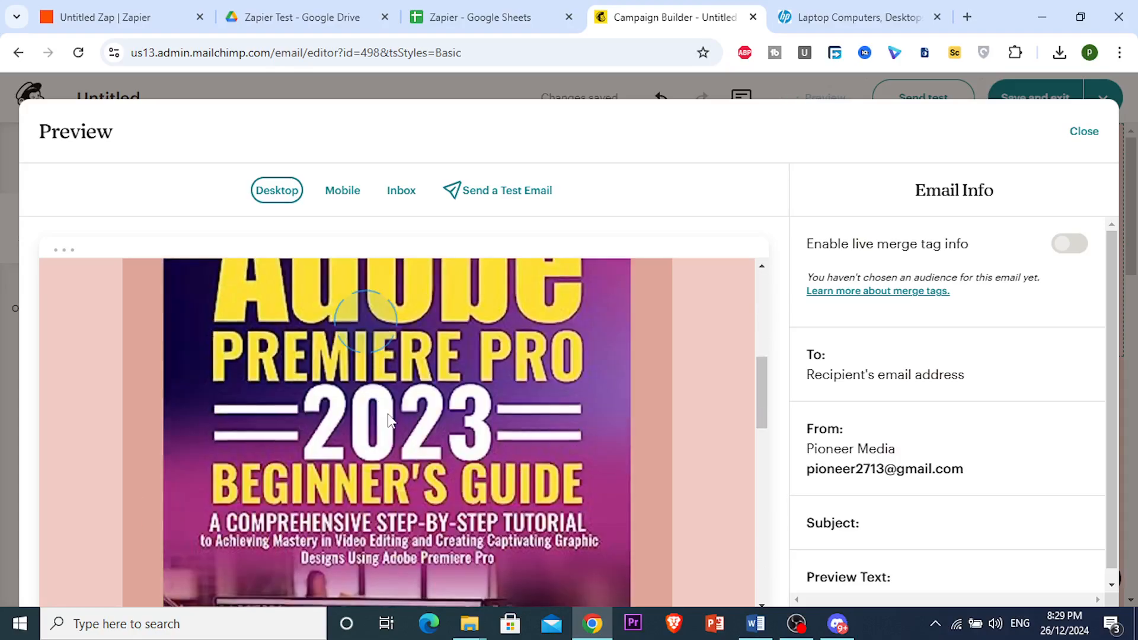
{"action": "scroll", "coordinate": [388, 414], "scroll_direction": "up", "scroll_amount": 9}
{"action": "scroll", "coordinate": [389, 414], "scroll_direction": "up", "scroll_amount": 4}
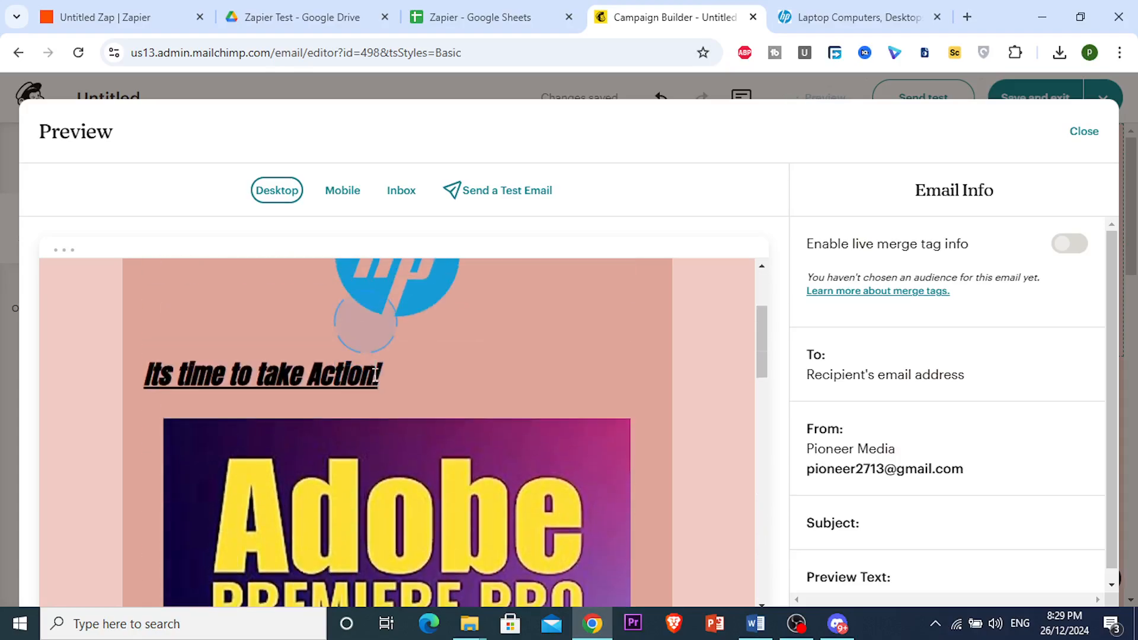
{"action": "left_click", "coordinate": [390, 292]}
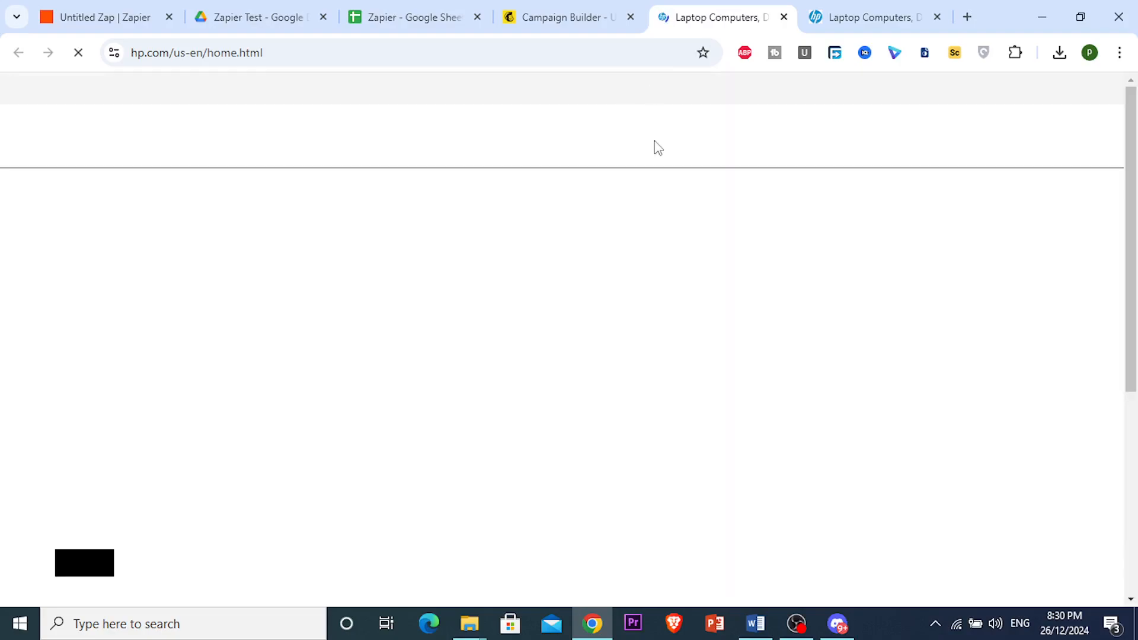
{"action": "left_click", "coordinate": [592, 17]}
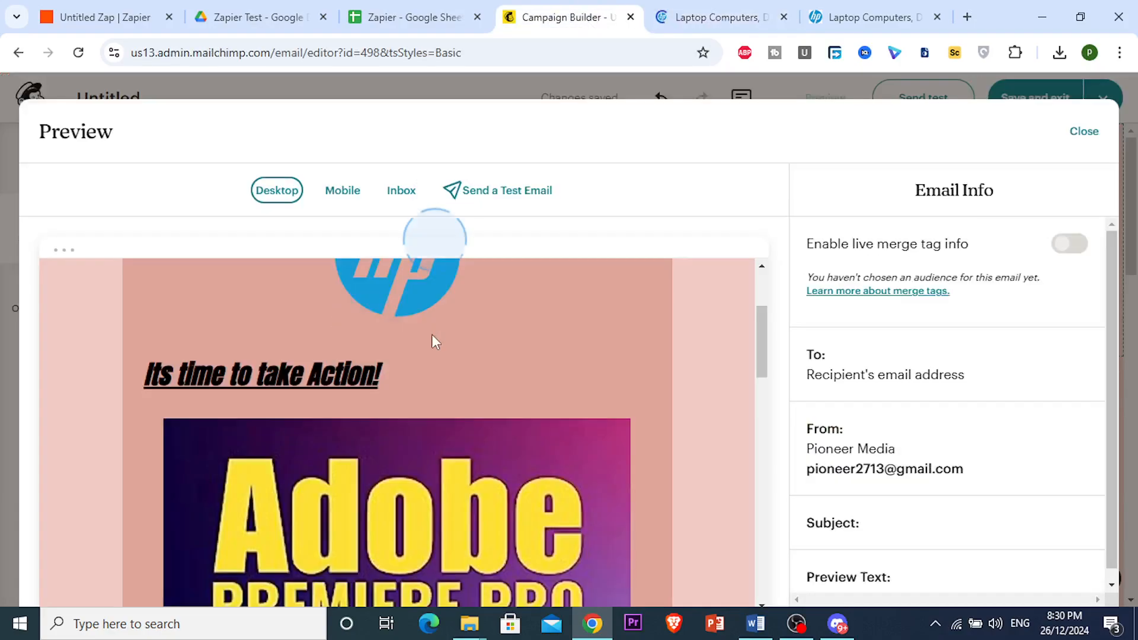
Review the recipient, sender, subject and preview text in the email info and close the preview
{"action": "scroll", "coordinate": [877, 362], "scroll_direction": "down", "scroll_amount": 1}
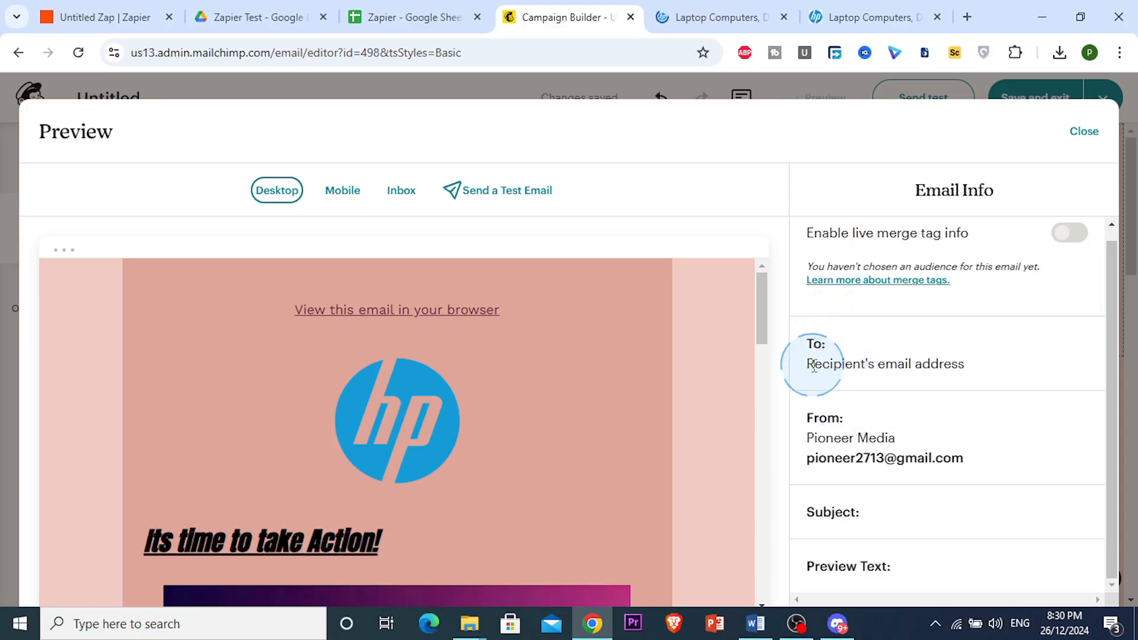
{"action": "left_click_drag", "start_coordinate": [814, 366], "coordinate": [896, 366]}
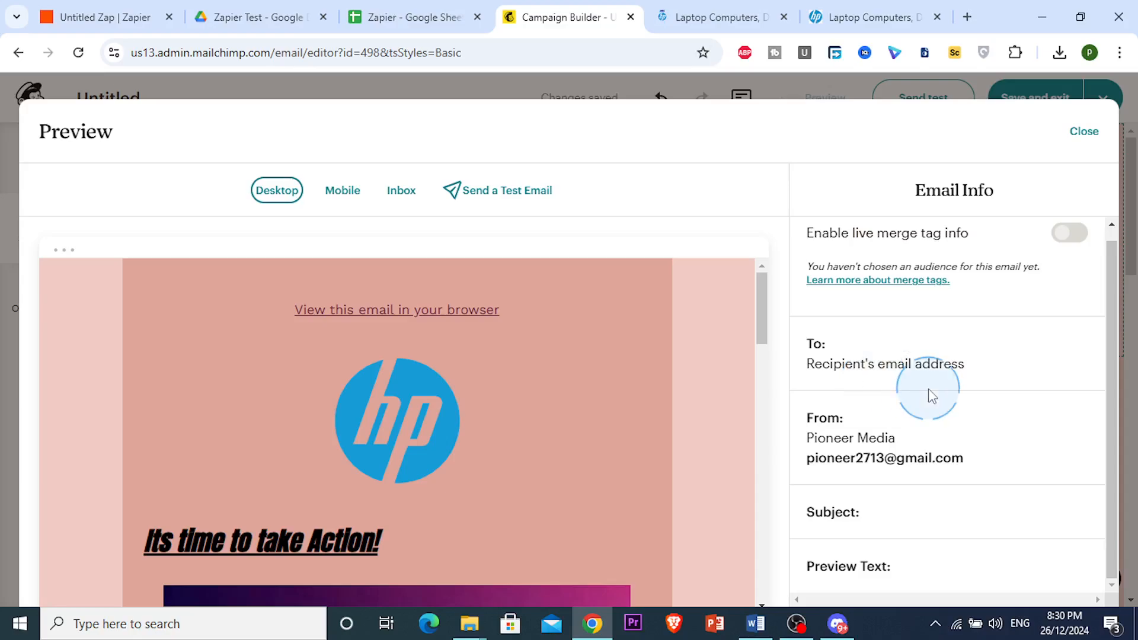
{"action": "left_click_drag", "start_coordinate": [800, 445], "coordinate": [902, 486]}
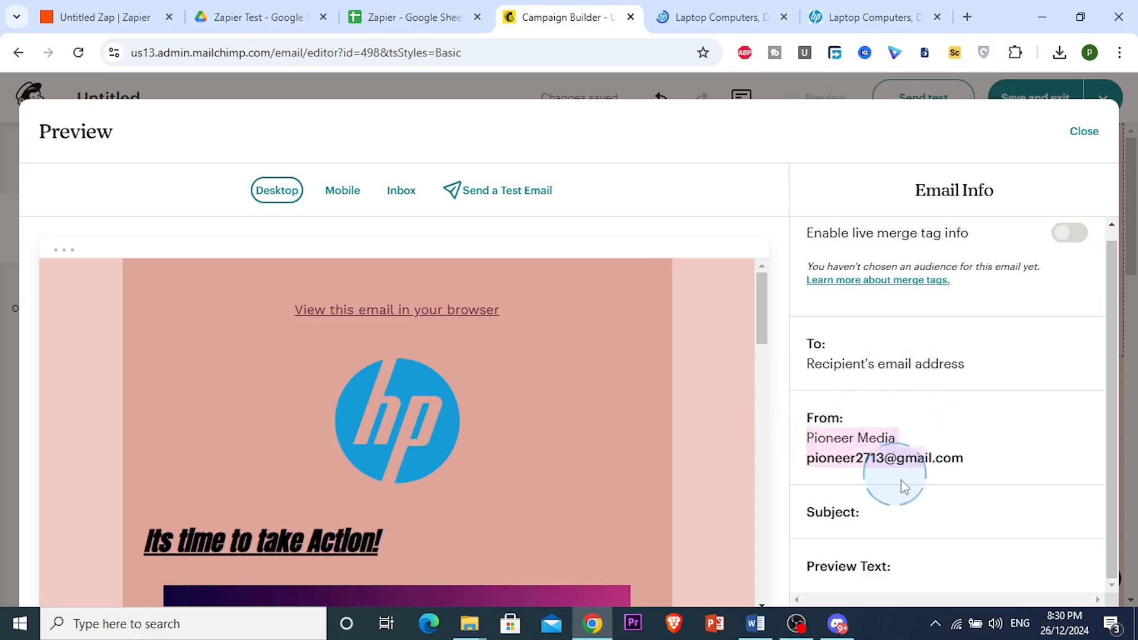
{"action": "left_click", "coordinate": [854, 509]}
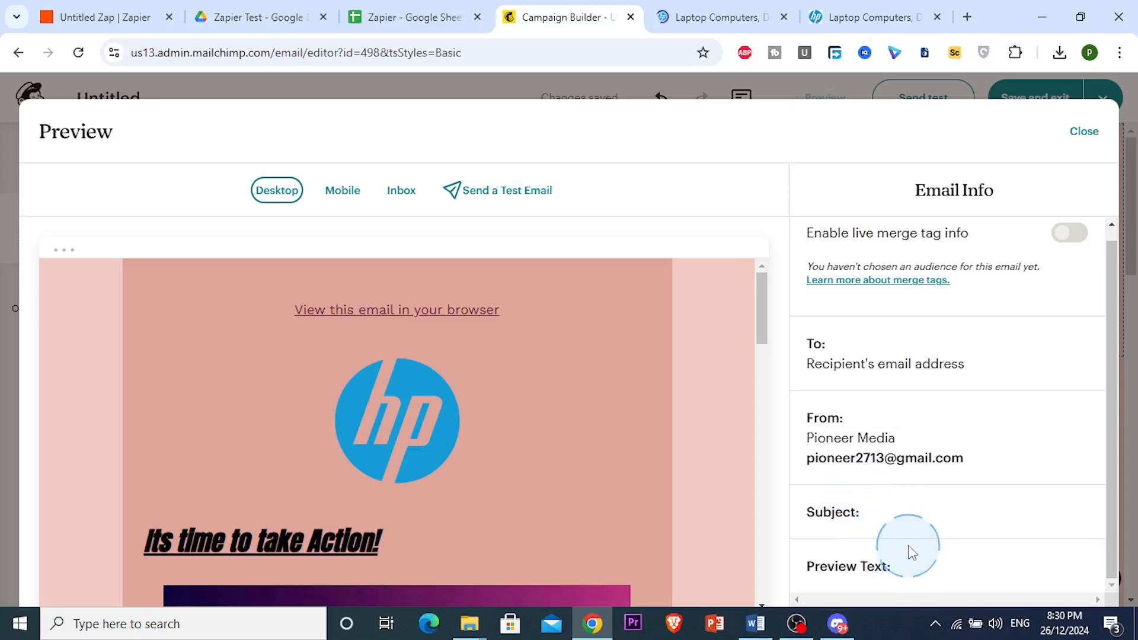
{"action": "scroll", "coordinate": [1016, 285], "scroll_direction": "up", "scroll_amount": 2}
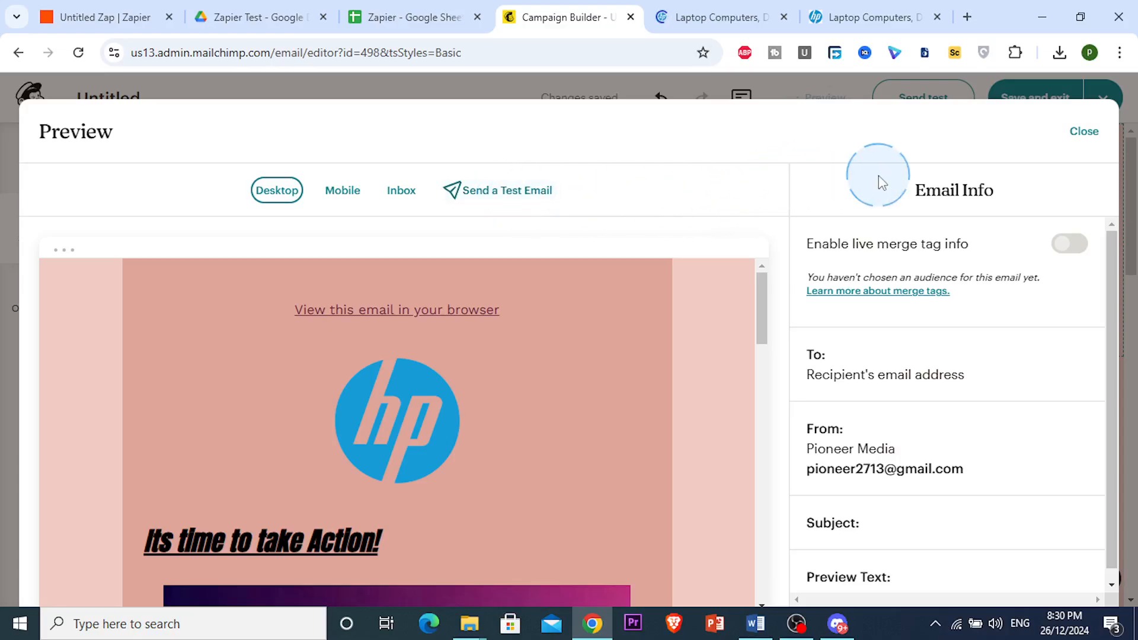
{"action": "left_click", "coordinate": [1083, 132]}
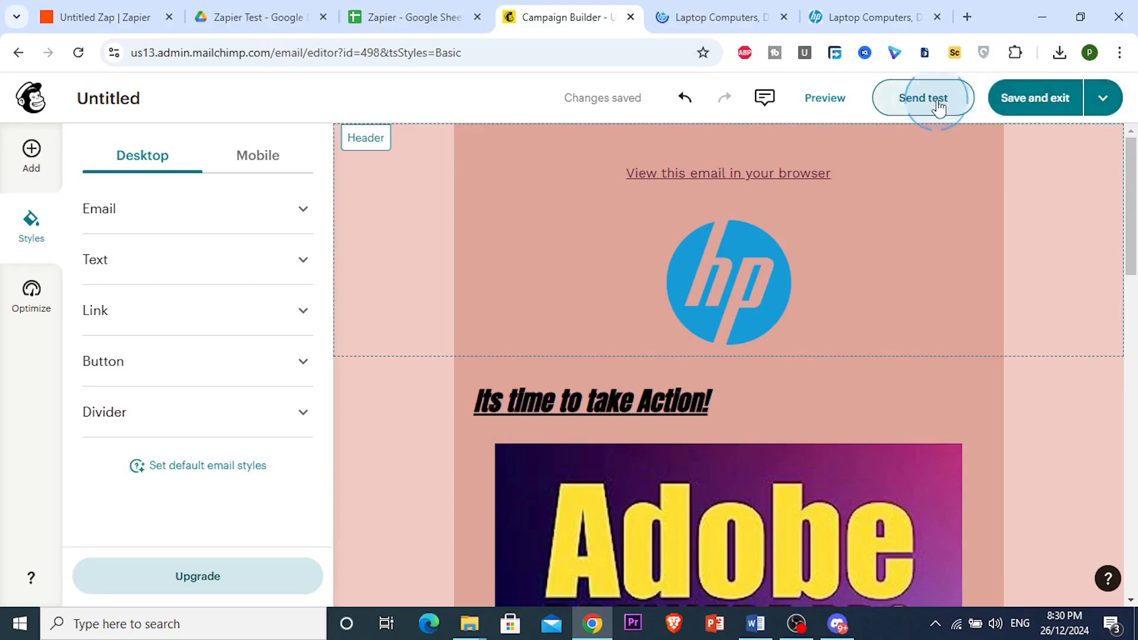
Check the email content below the heading in the editor
{"action": "scroll", "coordinate": [860, 332], "scroll_direction": "down", "scroll_amount": 5}
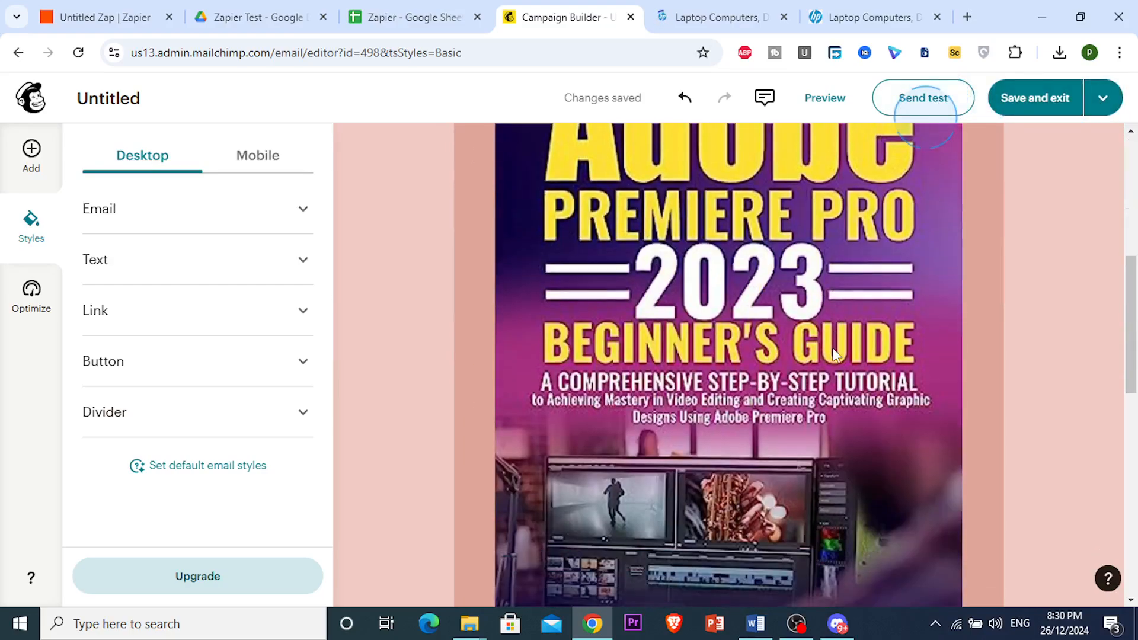